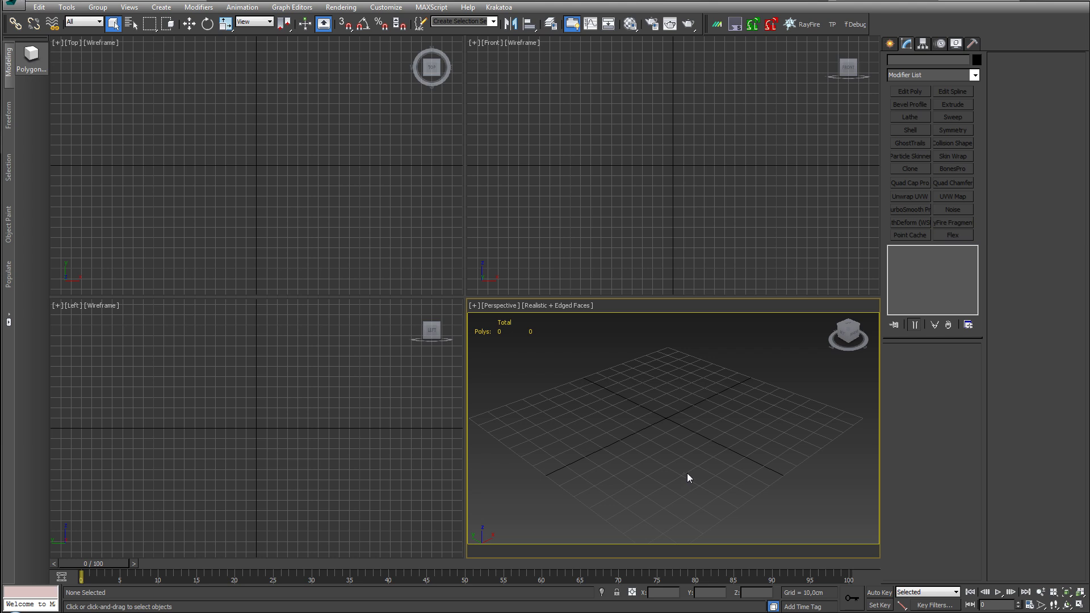
Pan, orbit and zoom the Perspective viewport to frame the empty grid
middle_drag(689, 475, 694, 453)
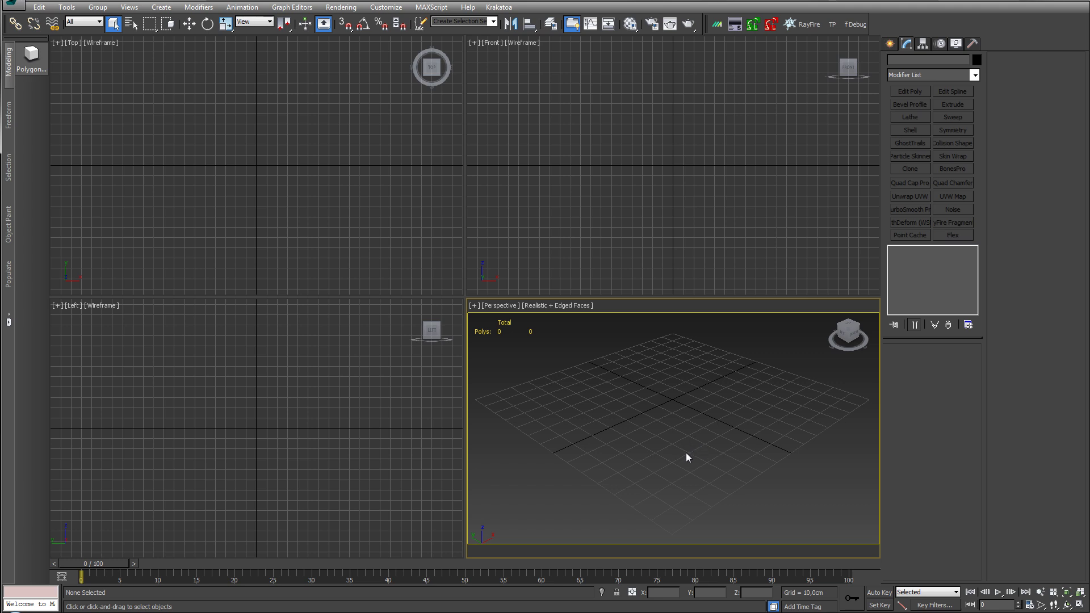
mouse_move(686, 455)
alt+middle_down()
mouse_move(691, 470)
mouse_move(699, 446)
mouse_move(687, 444)
alt+middle_up()
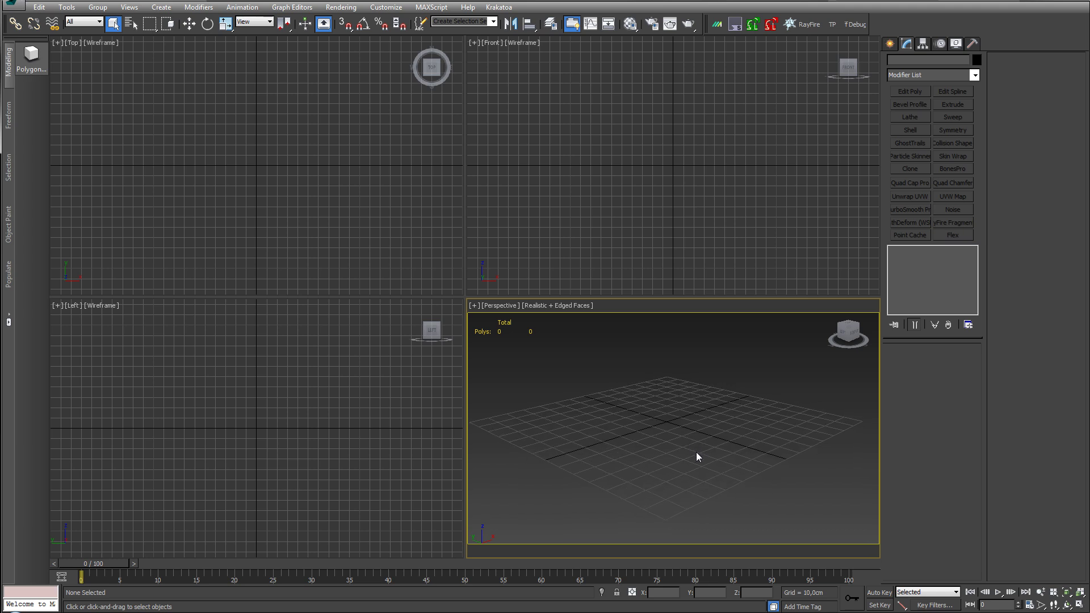
scroll(697, 454, down, 5)
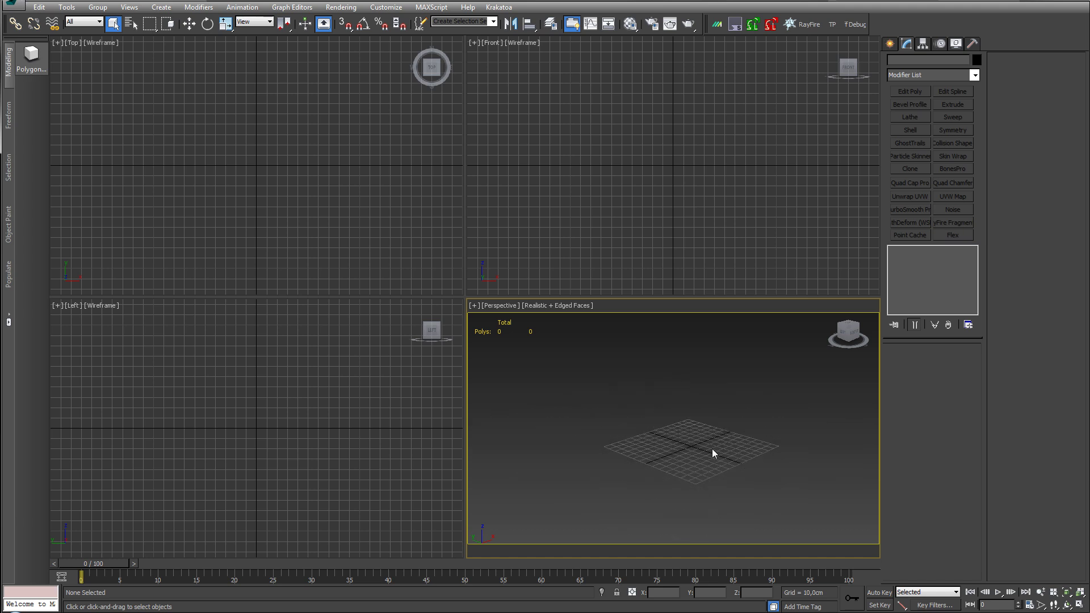
middle_drag(712, 448, 676, 450)
scroll(685, 438, up, 3)
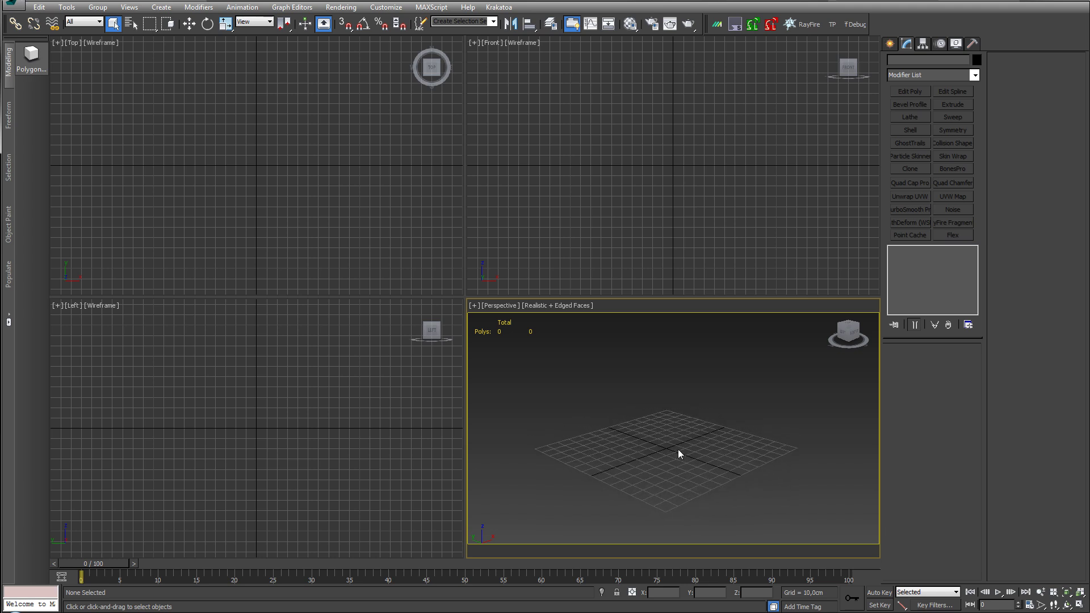
scroll(678, 449, up, 2)
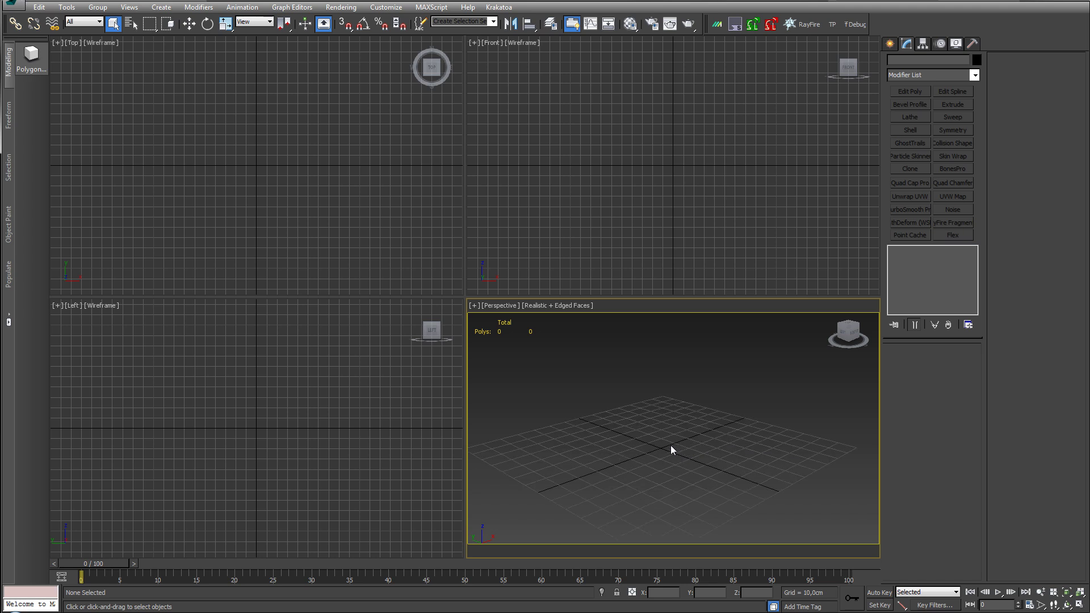
scroll(670, 420, down, 2)
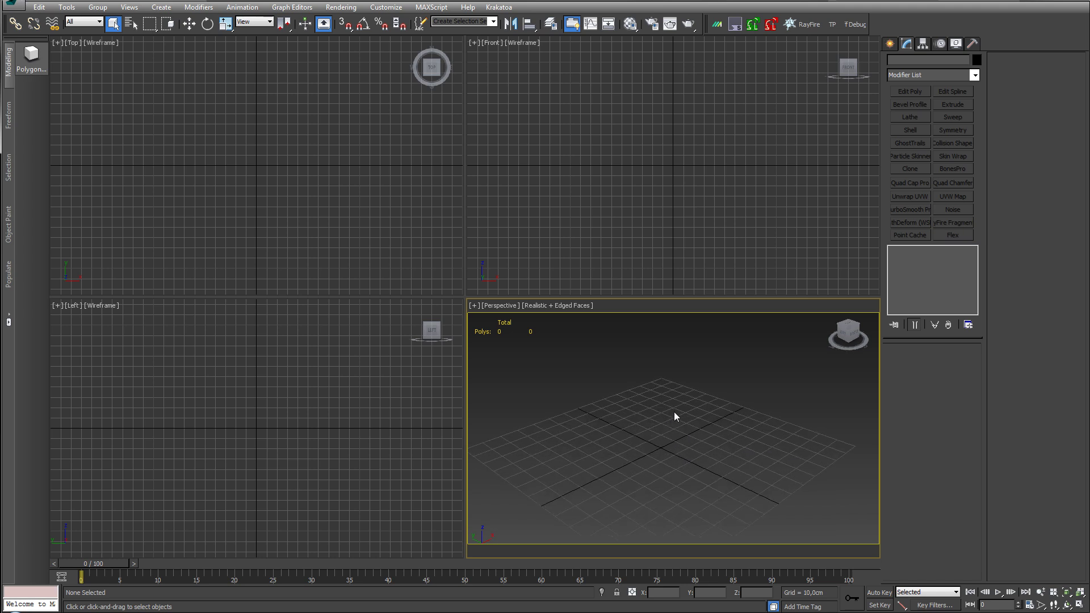
scroll(674, 416, down, 2)
middle_drag(675, 415, 687, 417)
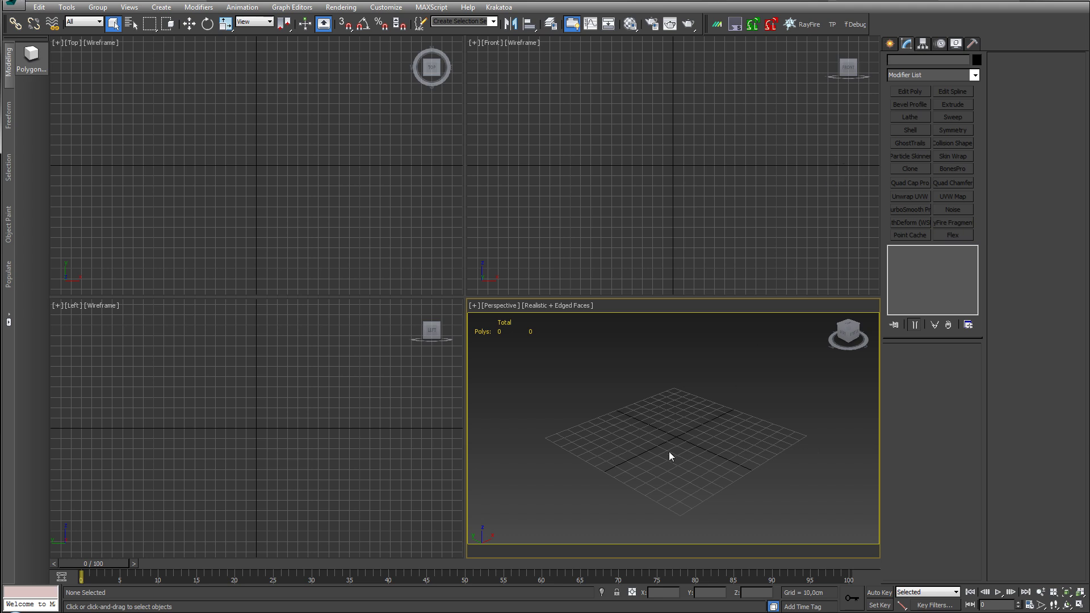
middle_drag(669, 452, 675, 418)
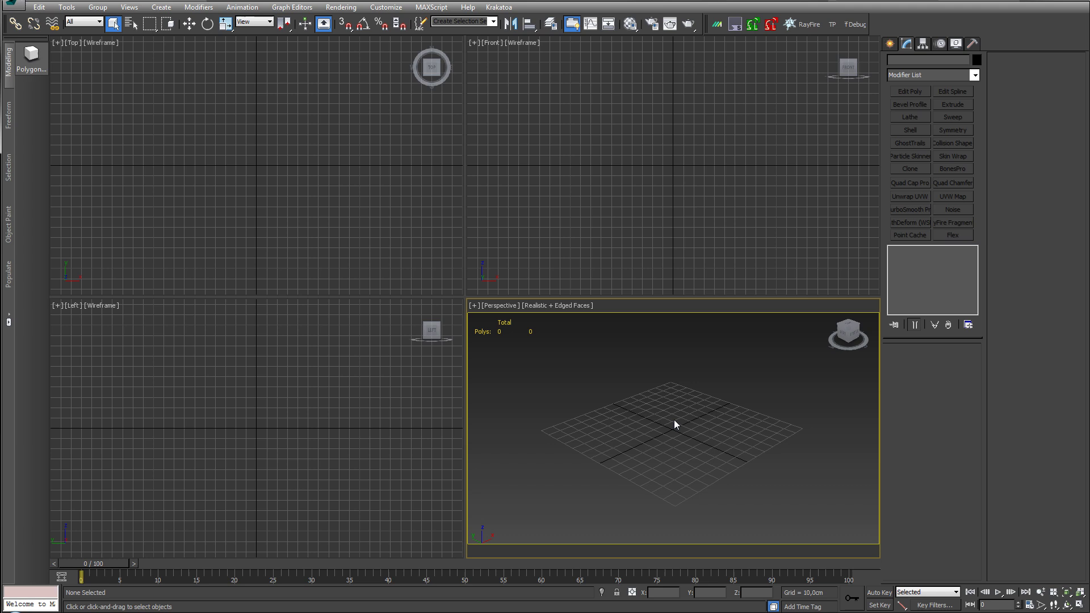
Draw a trial Standard Primitives box on the grid
click(890, 44)
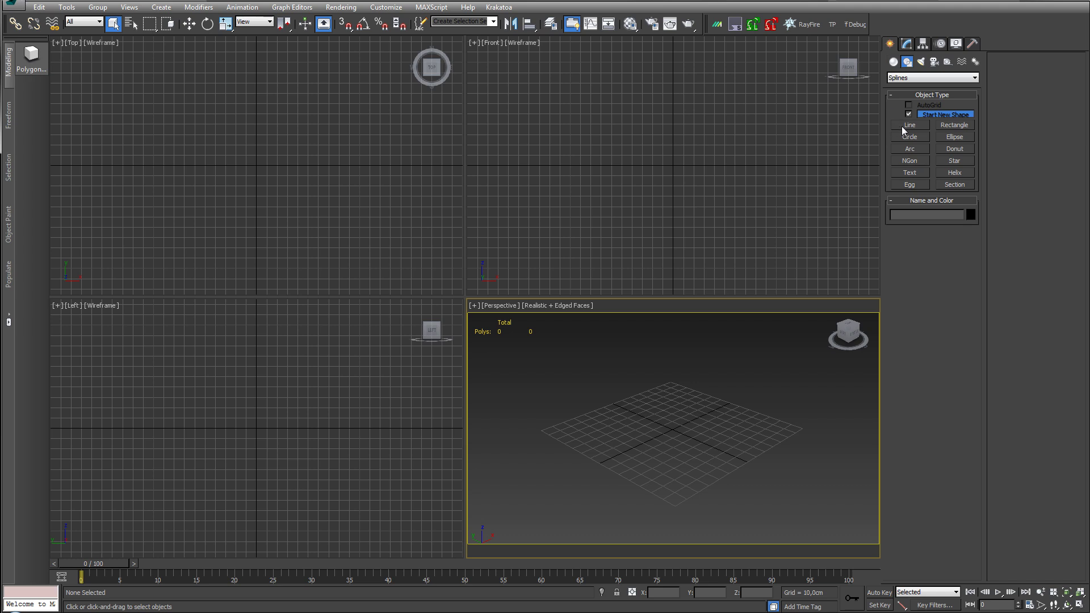
click(893, 62)
click(909, 115)
drag(676, 420, 679, 478)
right_click(747, 418)
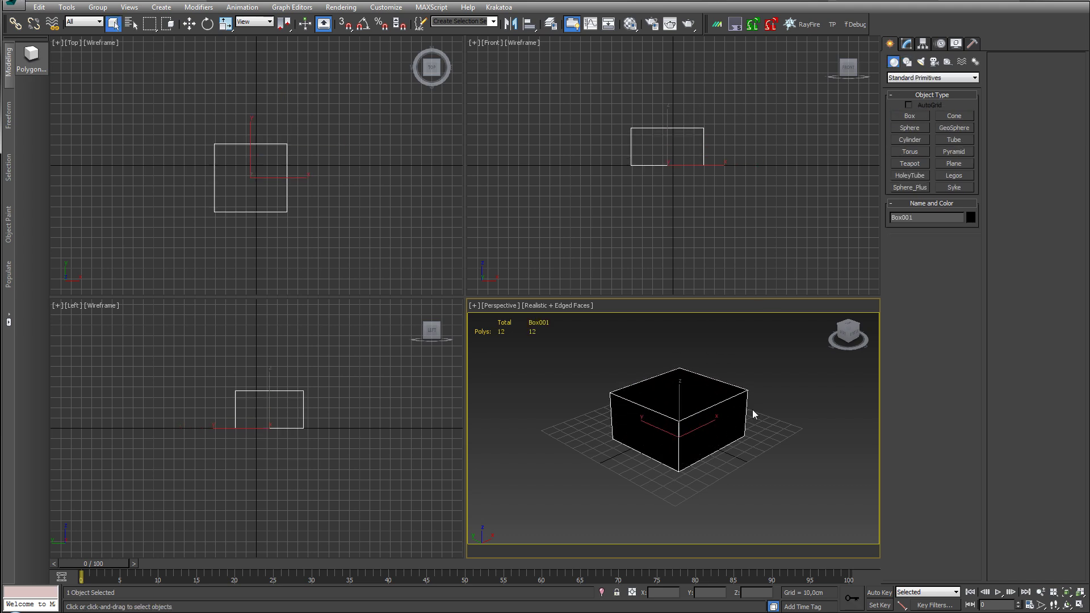
middle_drag(752, 417, 709, 401)
Add Edit Poly to the box, try Polygon level and Animate/Model modes, then delete the box
click(907, 44)
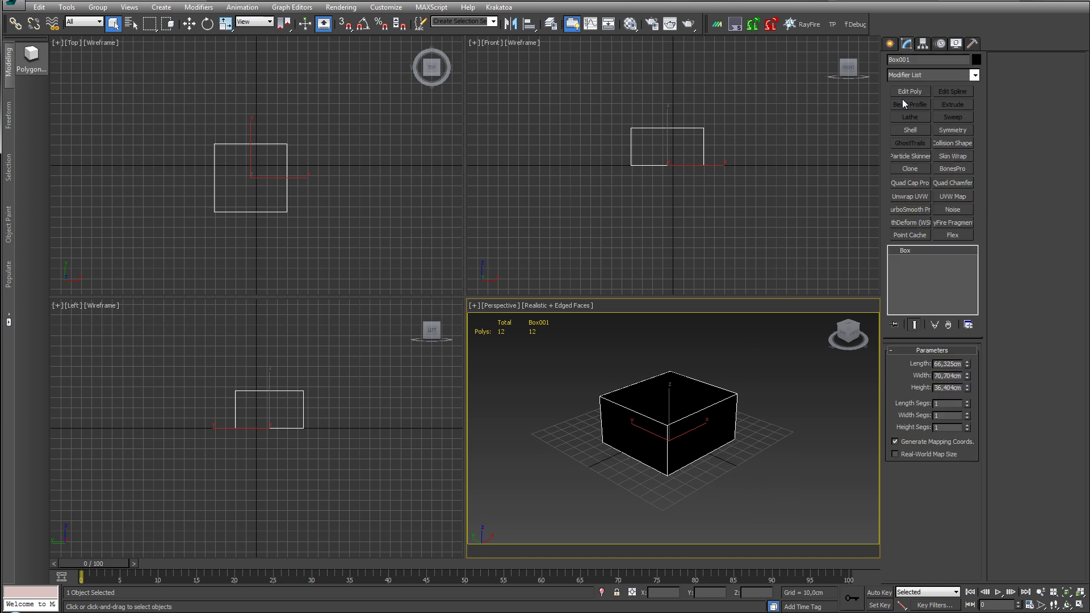
click(906, 92)
mouse_move(732, 454)
middle_down()
mouse_move(718, 431)
mouse_move(727, 436)
middle_up()
click(944, 438)
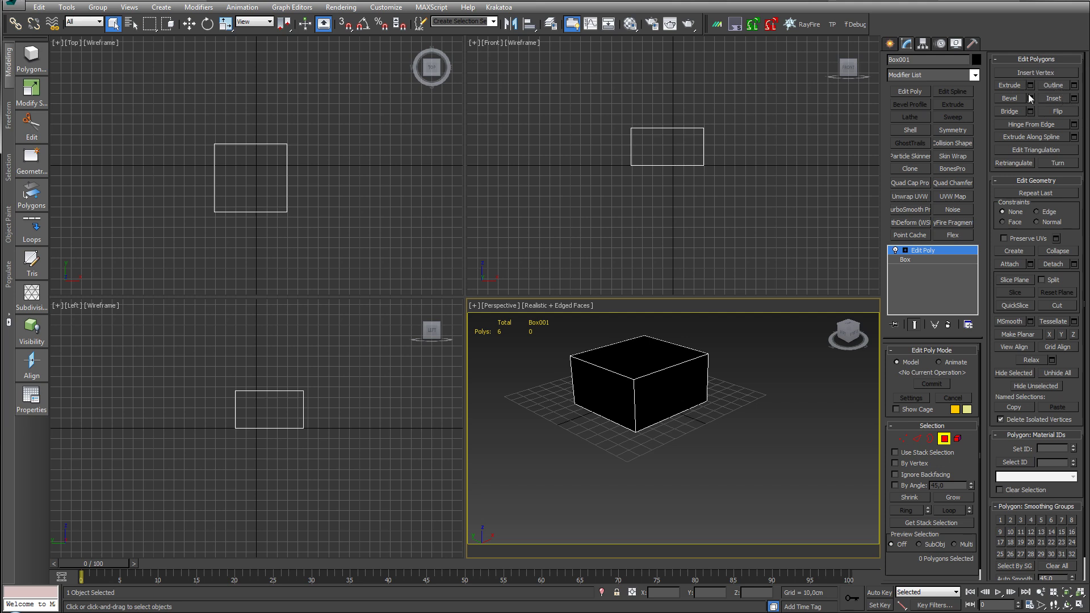
click(949, 363)
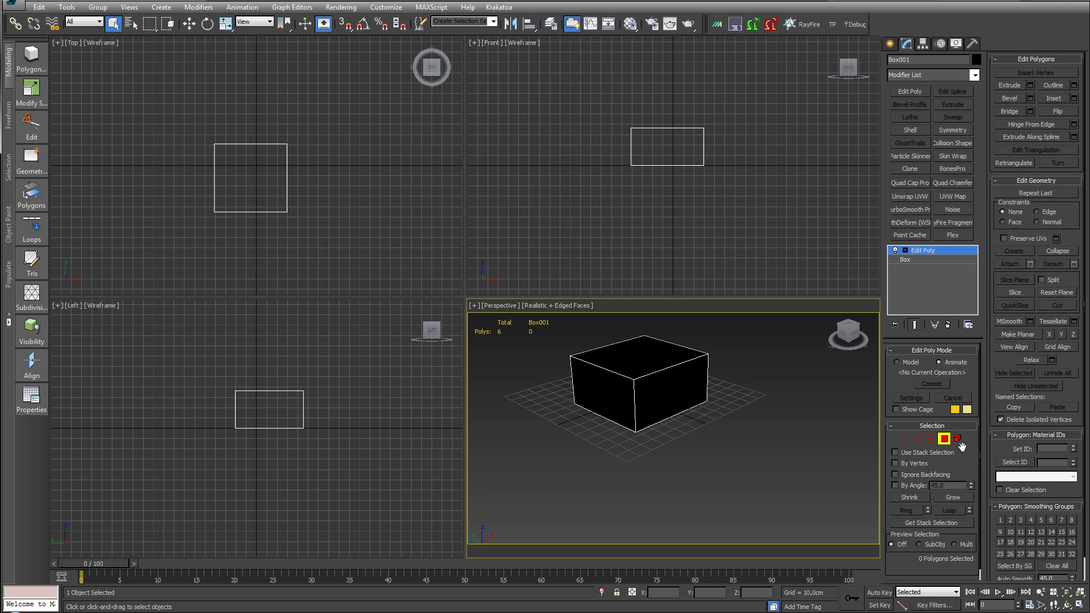
click(911, 363)
mouse_move(713, 437)
middle_down()
mouse_move(722, 474)
mouse_move(713, 455)
middle_up()
click(944, 439)
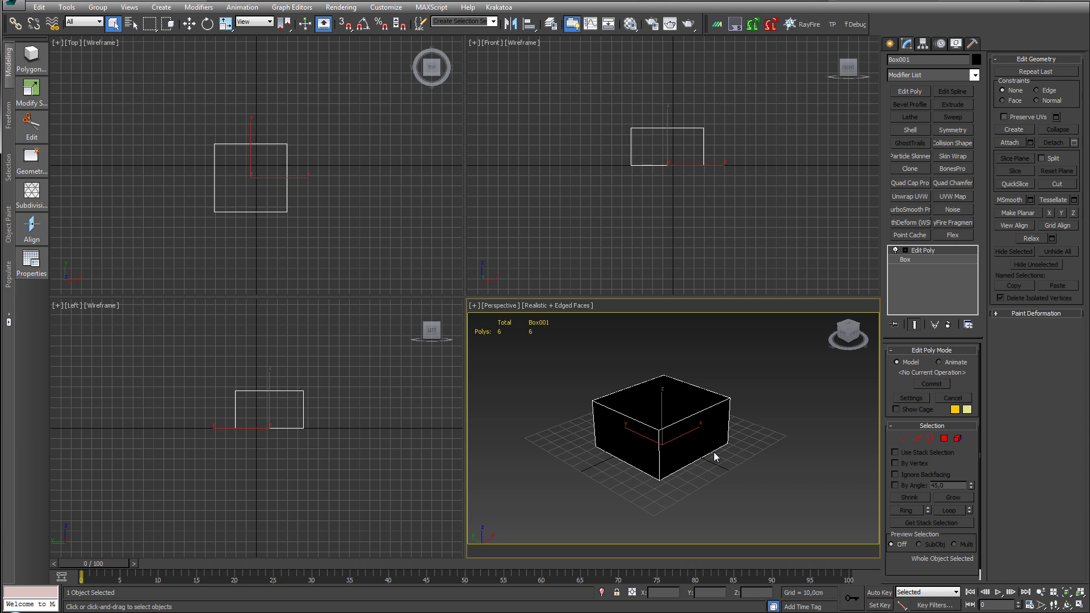
key(Delete)
Draw a tall cylinder on the grid
click(889, 44)
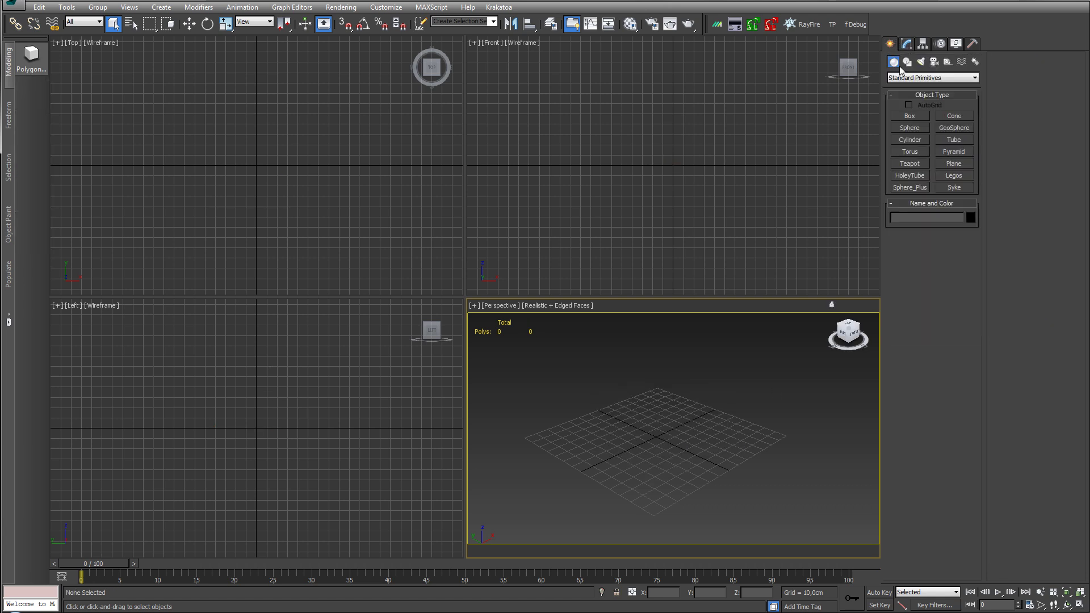
click(910, 140)
mouse_move(656, 433)
mouse_down()
mouse_move(684, 440)
mouse_move(676, 438)
mouse_up()
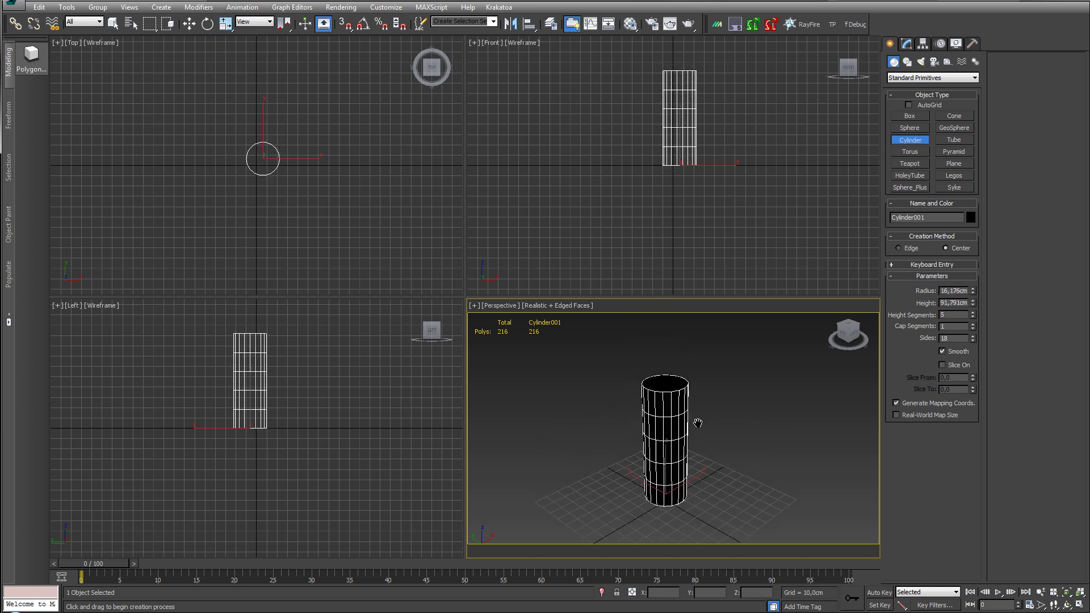
scroll(701, 406, up, 3)
right_click(793, 402)
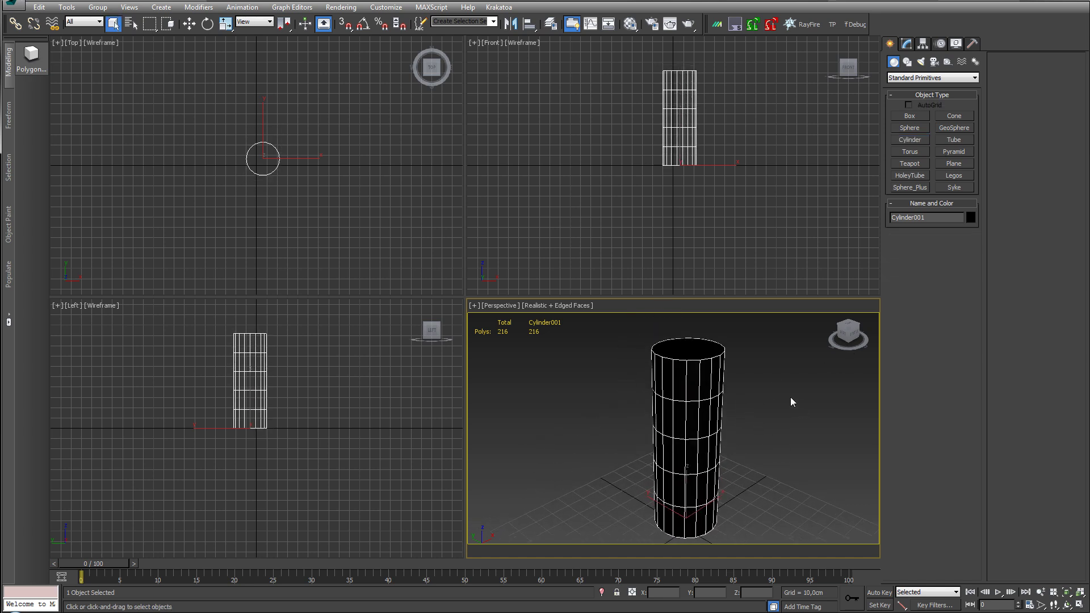
Apply the Material Editor's default grey material to the cylinder
click(907, 44)
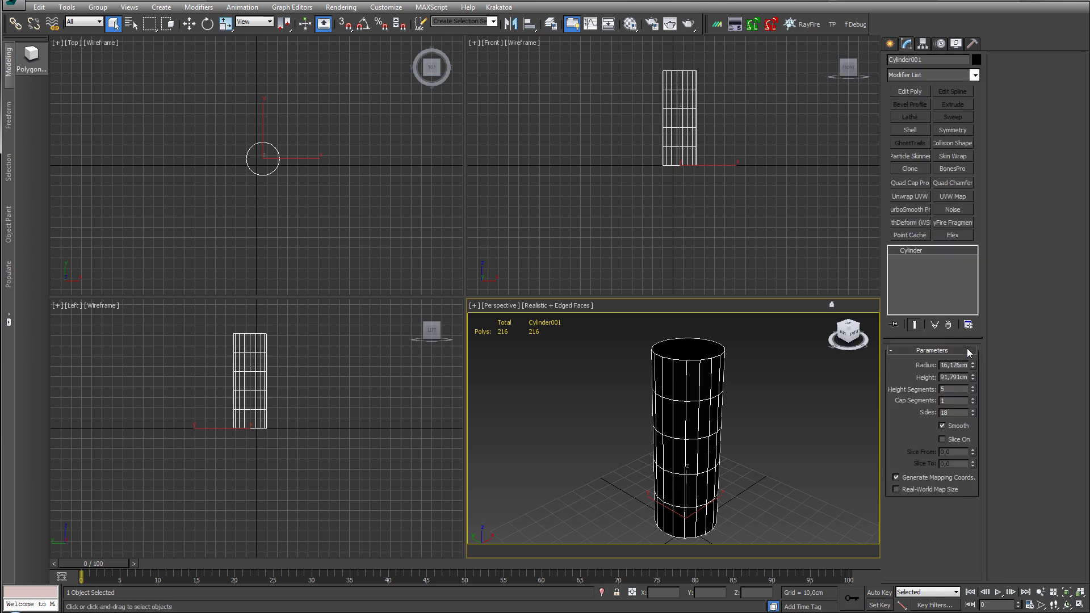
click(630, 24)
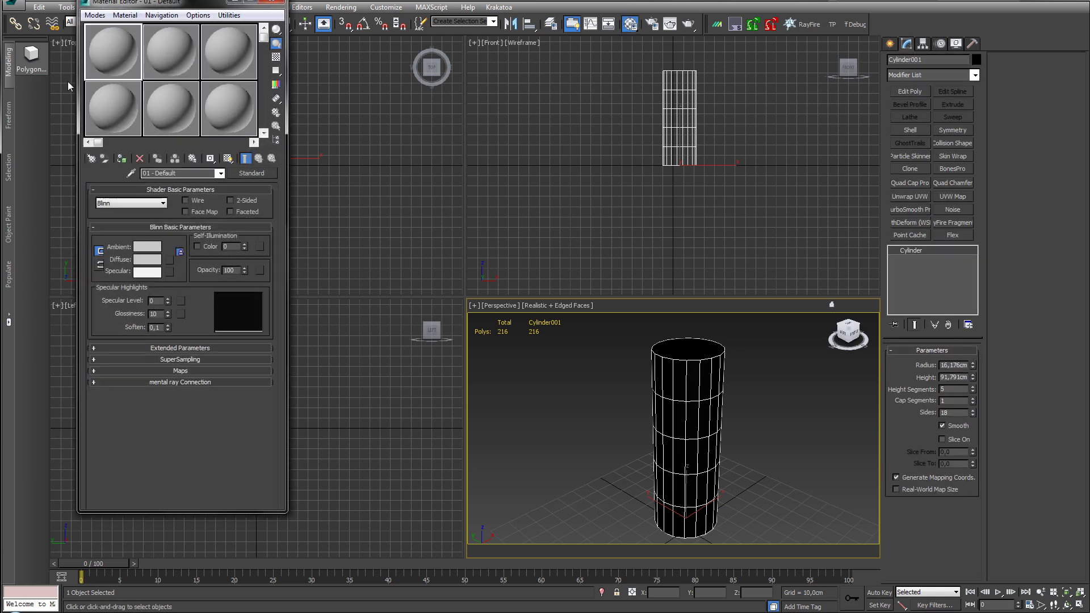
drag(479, 296, 681, 432)
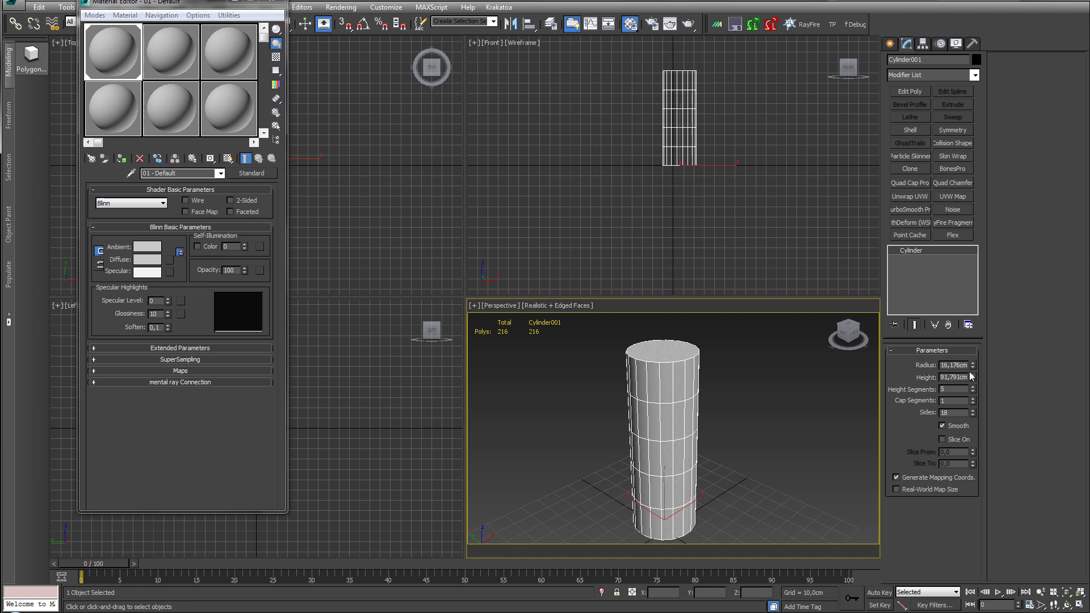
Set the cylinder's Radius to 5,626cm and its Height Segments to 20
drag(972, 367, 974, 310)
drag(973, 365, 978, 397)
alt+middle_drag(730, 429, 742, 407)
right_click(742, 407)
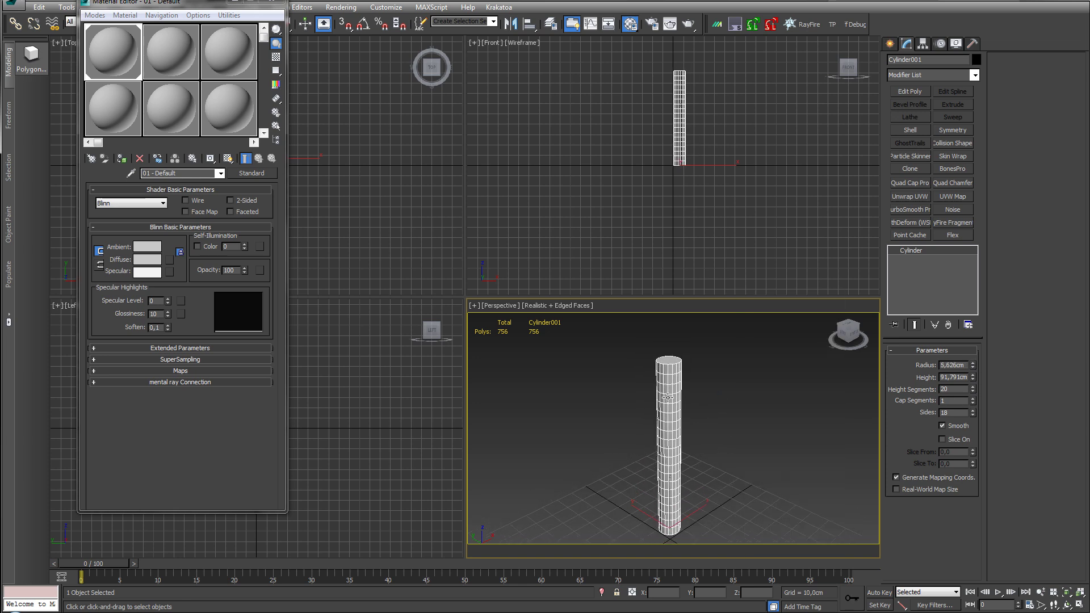
Add a Bend modifier to the cylinder and adjust its Angle
click(891, 43)
click(907, 44)
click(924, 75)
click(905, 296)
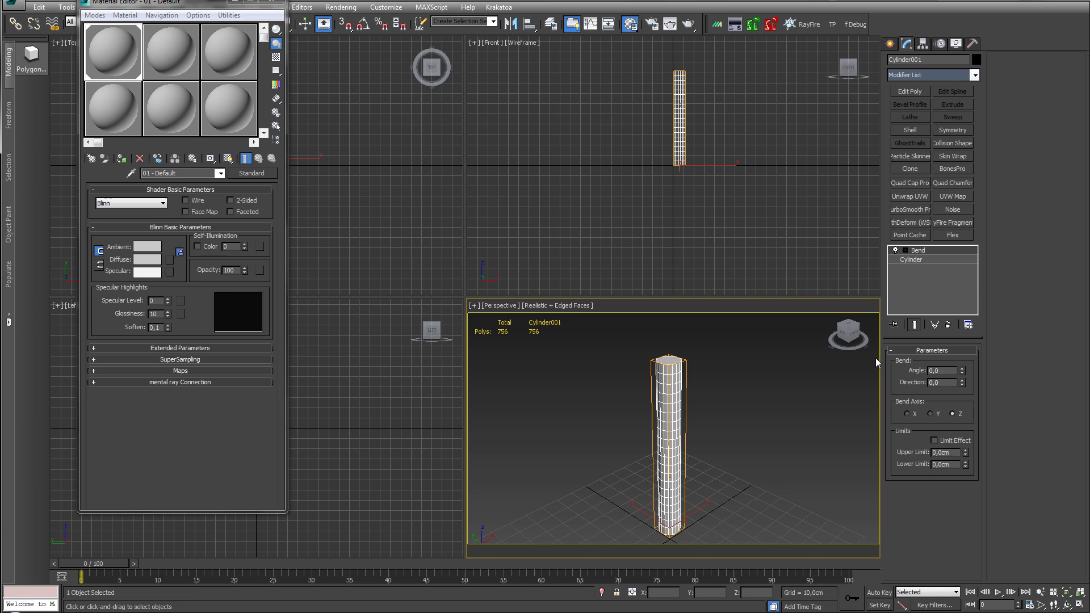
middle_drag(784, 394, 791, 390)
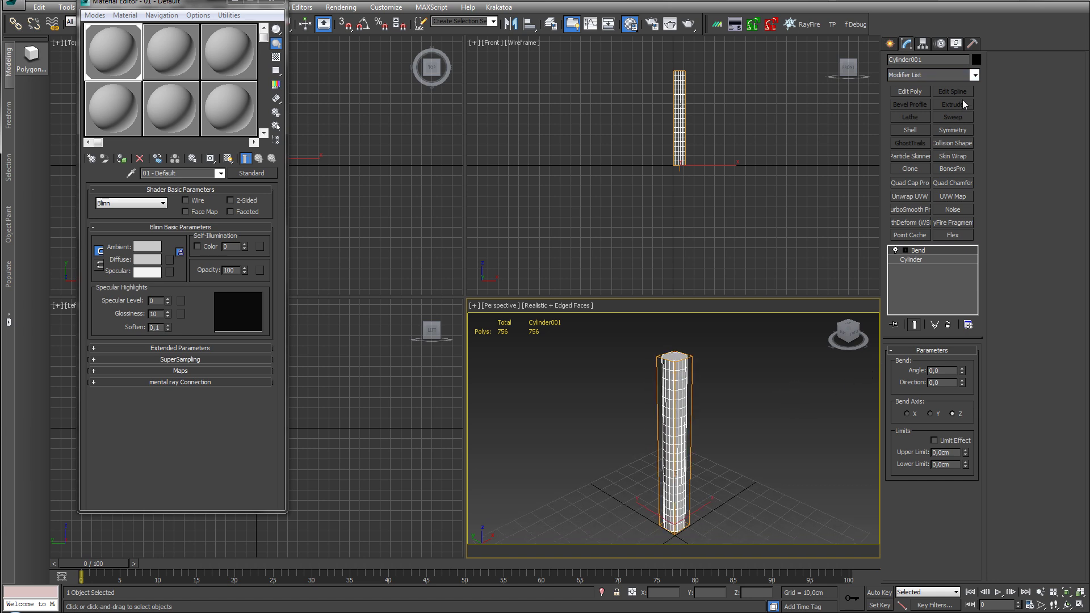
click(974, 75)
click(974, 76)
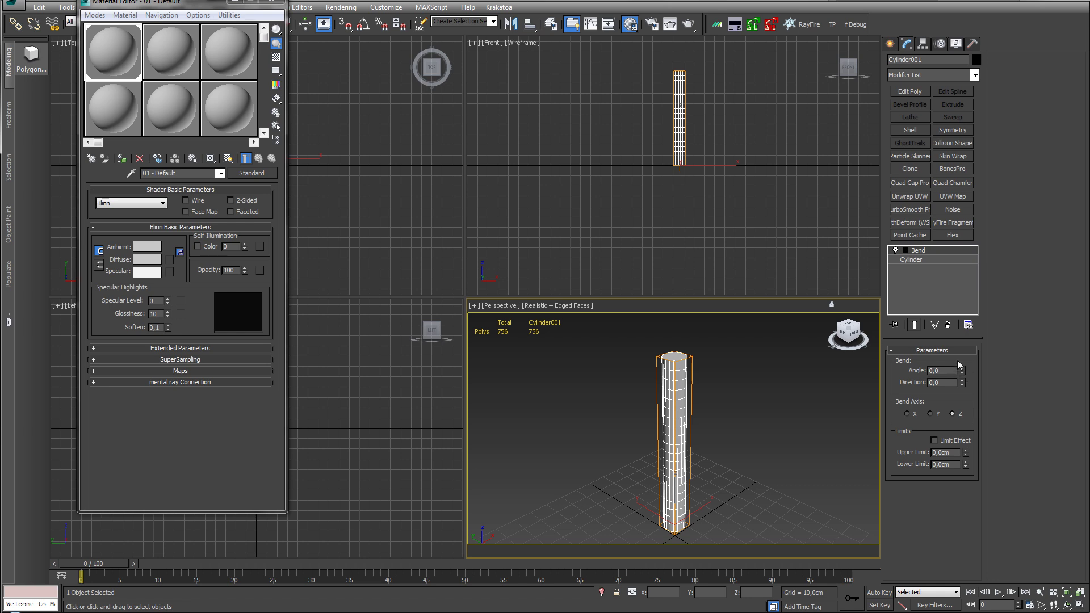
mouse_move(962, 371)
mouse_down()
mouse_move(964, 342)
mouse_move(959, 382)
mouse_move(962, 370)
mouse_up()
Add a Twist modifier and test it at about 252 degrees
click(975, 75)
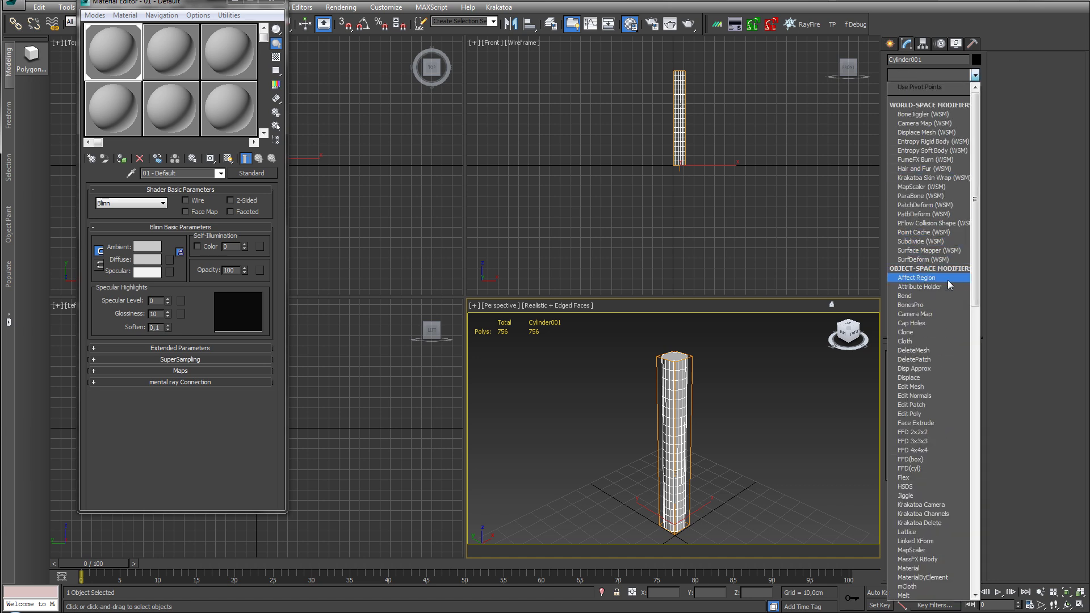
key(Escape)
alt+middle_drag(774, 383, 778, 377)
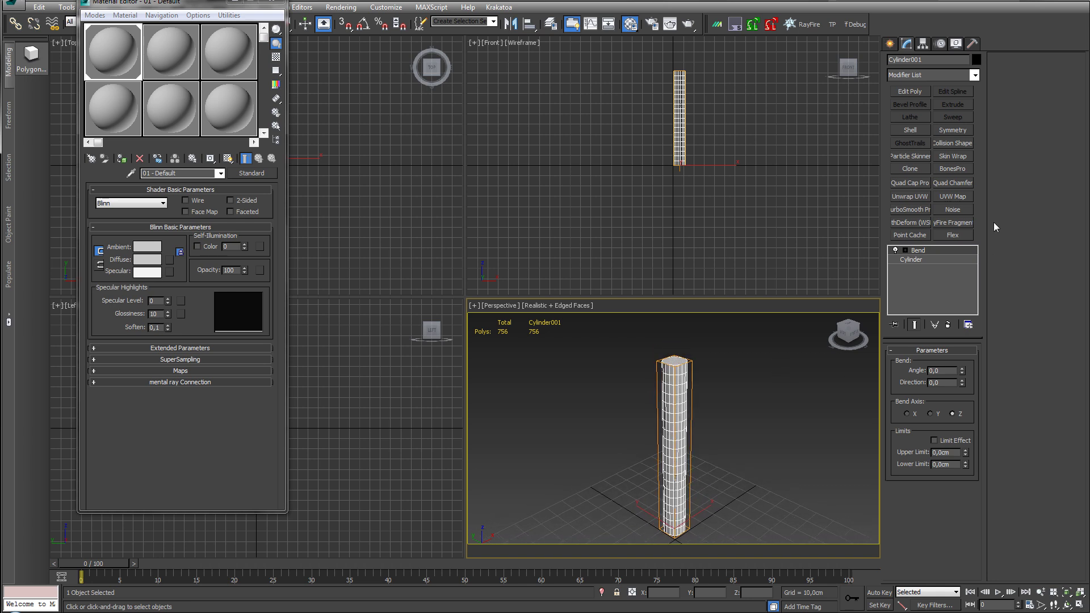
click(975, 75)
drag(976, 223, 995, 457)
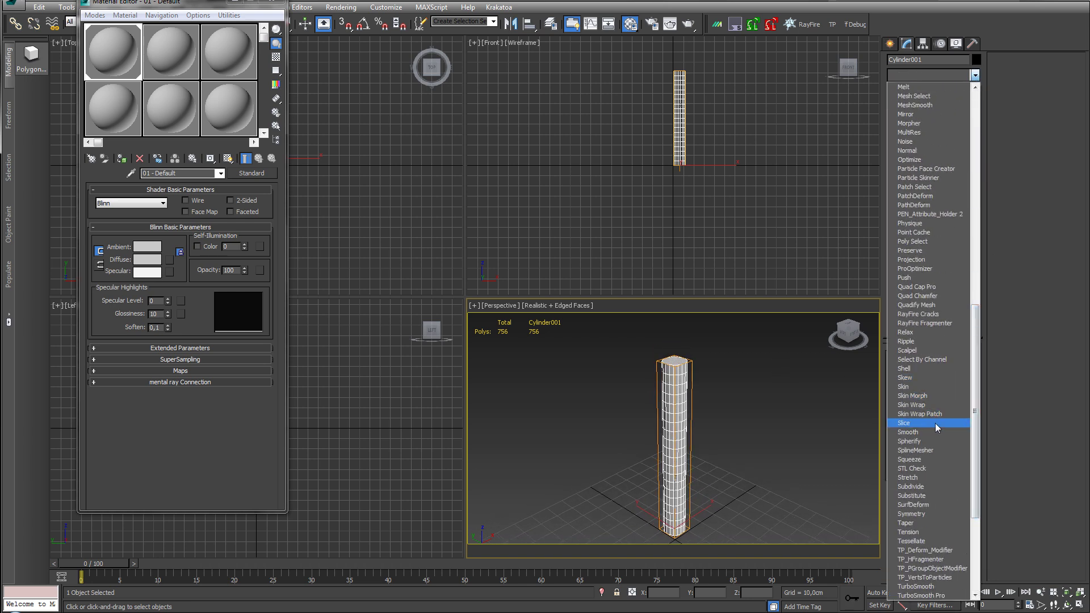
scroll(937, 437, down, 1)
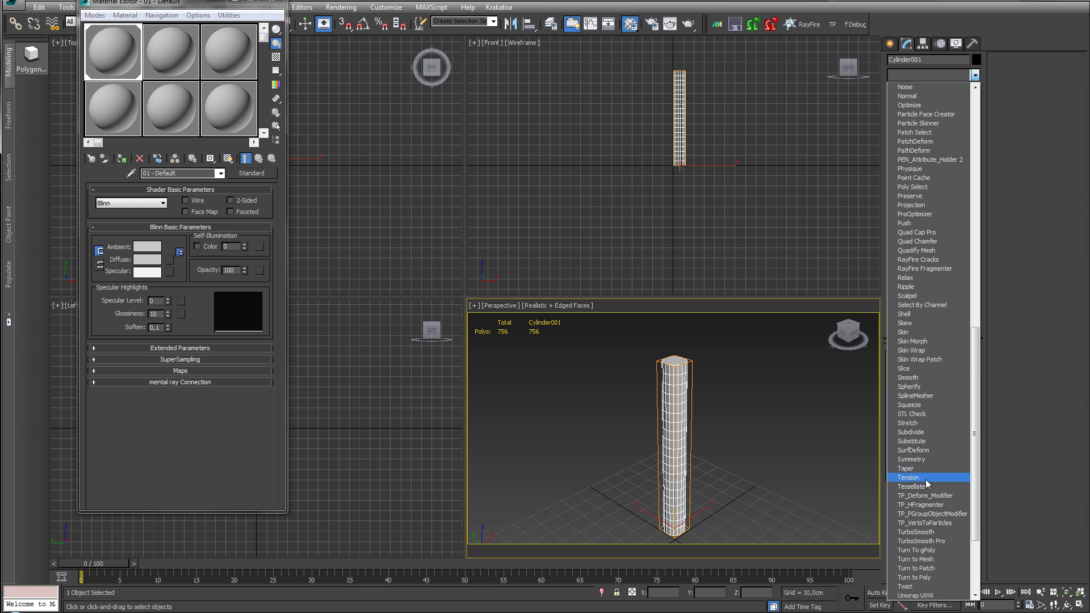
scroll(937, 488, down, 1)
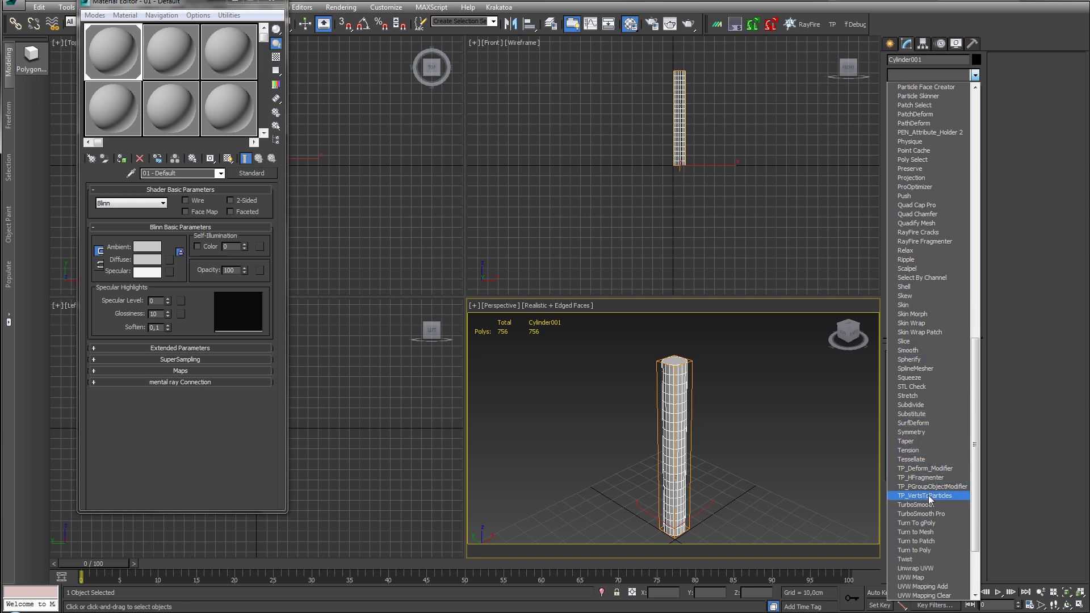
click(931, 559)
drag(958, 372, 972, 398)
Delete the trial Twist modifier from the stack, leaving only Bend
click(919, 260)
click(939, 251)
click(948, 325)
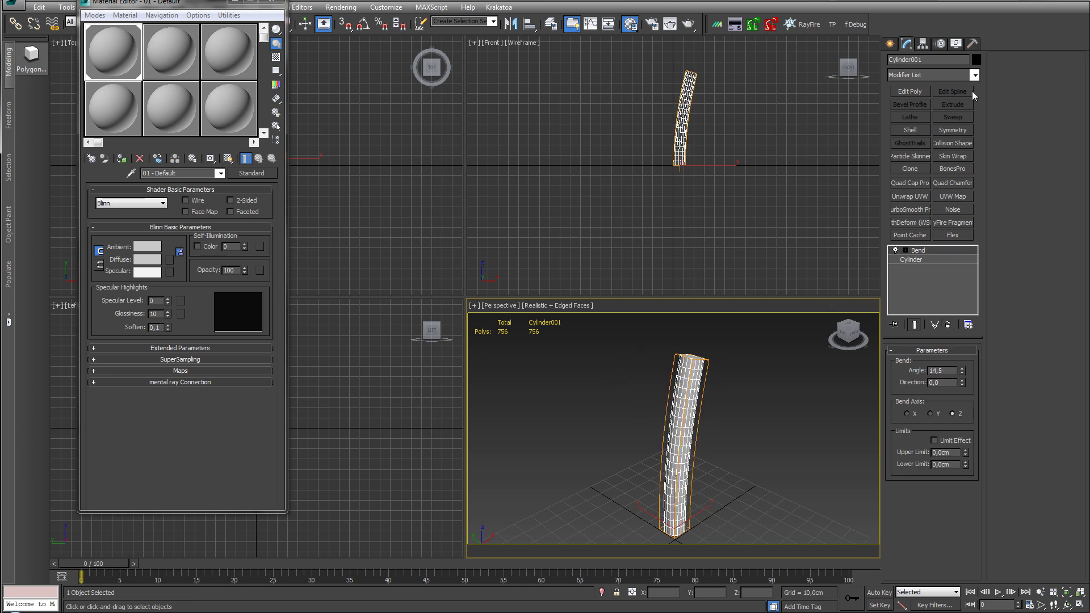
click(974, 75)
drag(978, 139, 991, 457)
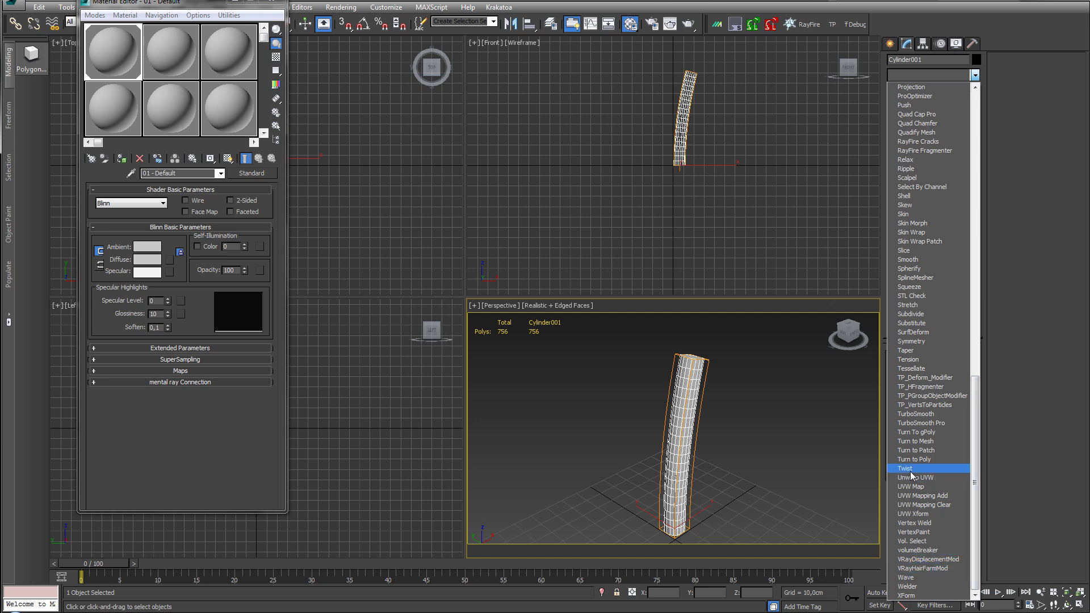
Add a Taper modifier, test its Amount and Curve, then reset both to 0
click(907, 350)
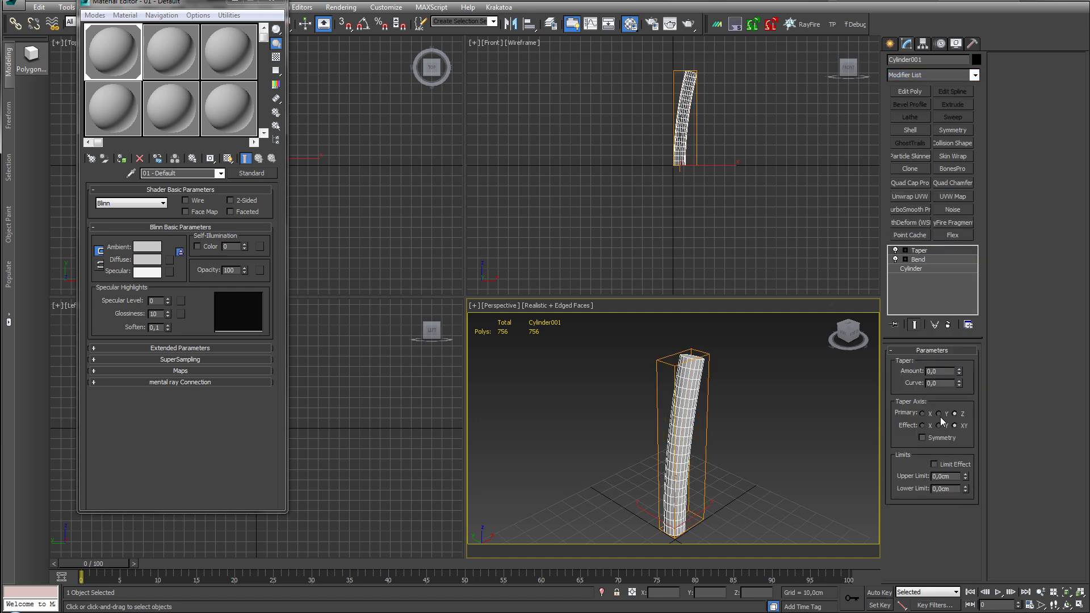
drag(960, 369, 959, 262)
click(960, 381)
drag(960, 383, 960, 465)
right_click(960, 384)
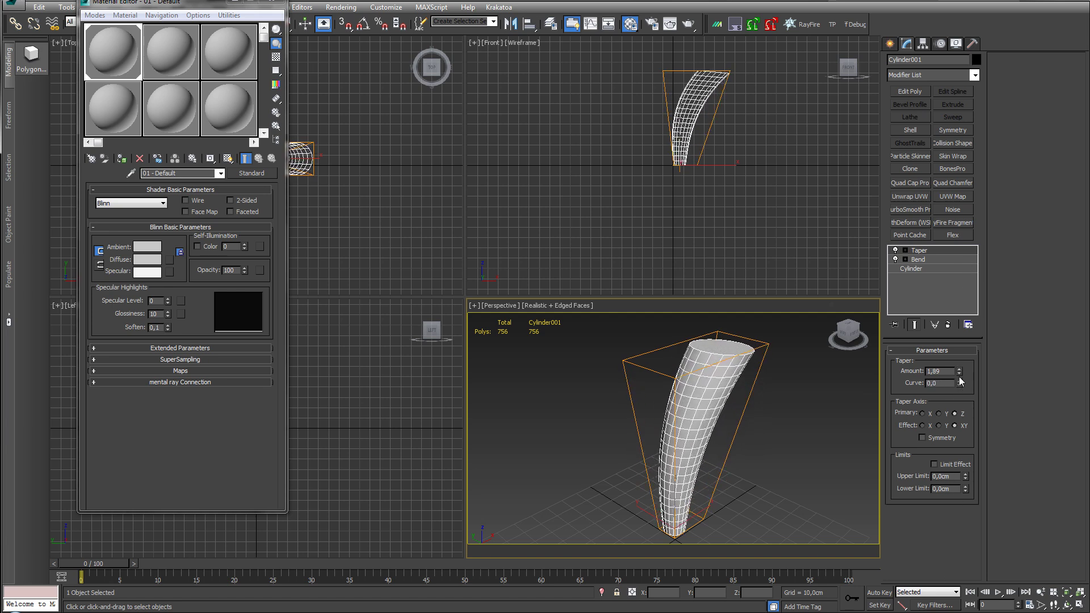
right_click(959, 371)
Reset the Bend Angle to 0 and reselect Taper at the top of the stack
click(923, 260)
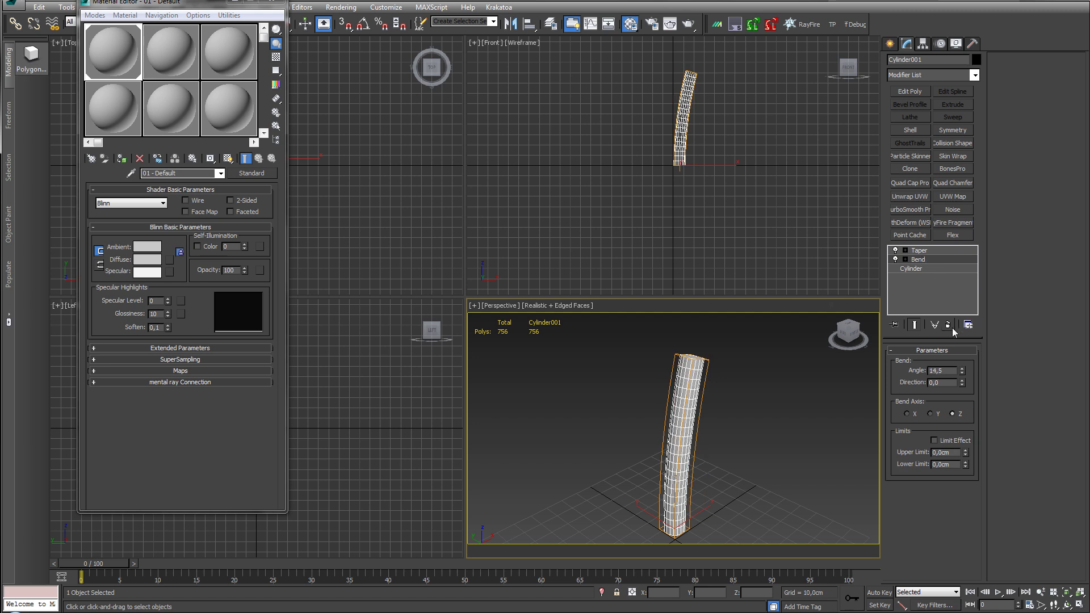
right_click(963, 371)
middle_drag(755, 401, 762, 369)
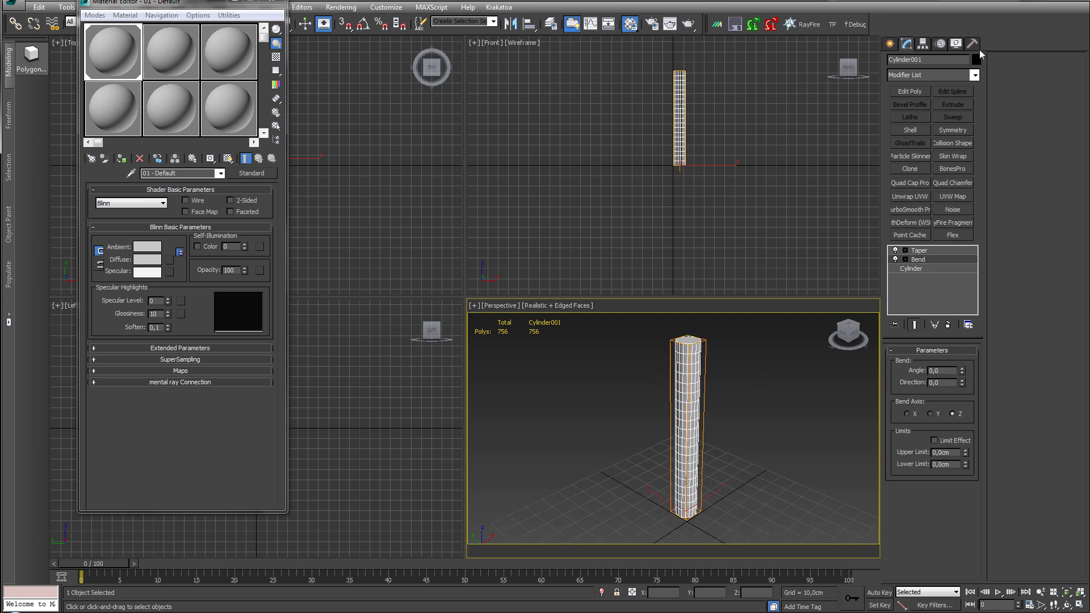
click(949, 251)
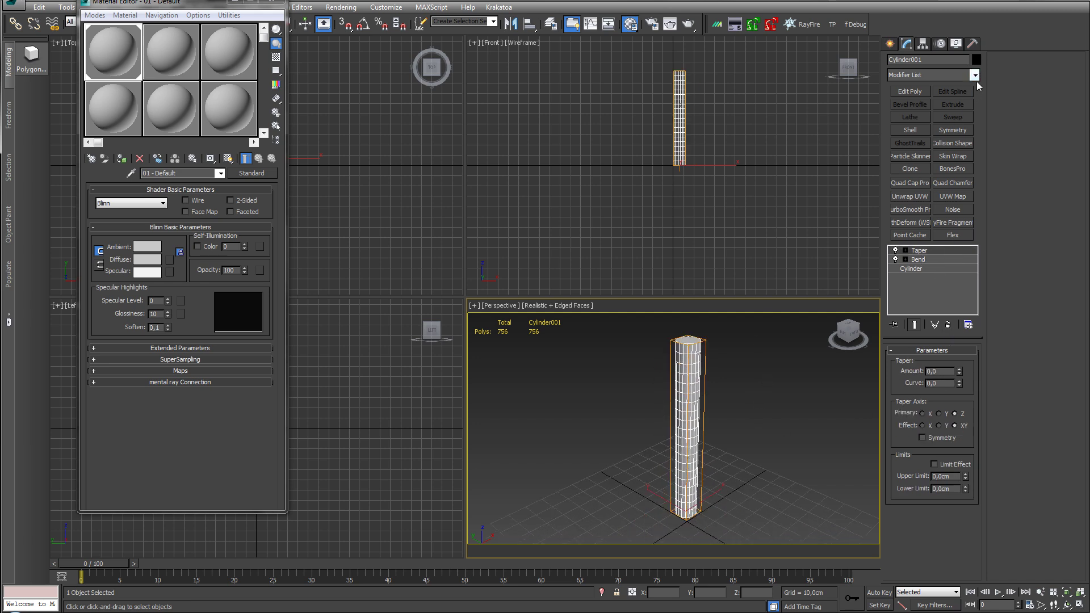
click(975, 75)
Add an Attribute Holder modifier and open the Parameter Editor targeting it
click(931, 287)
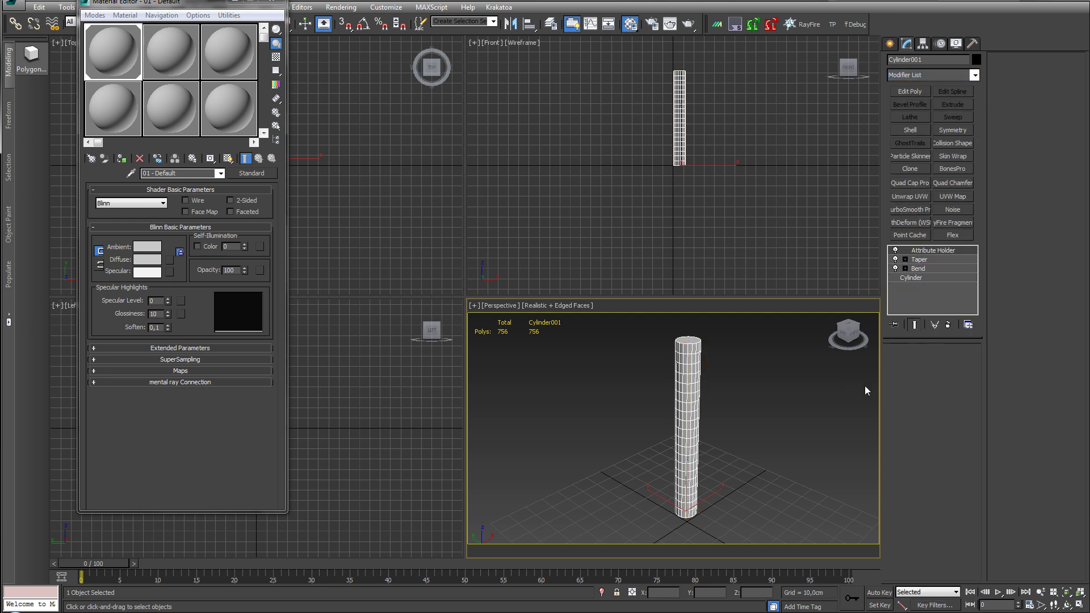
middle_drag(791, 438, 851, 427)
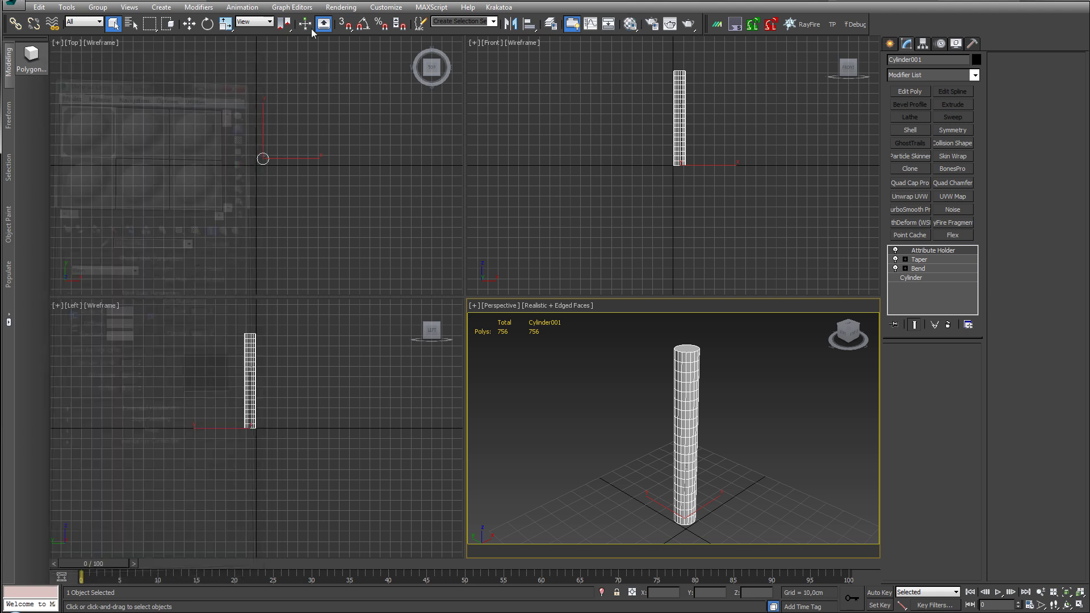
click(243, 6)
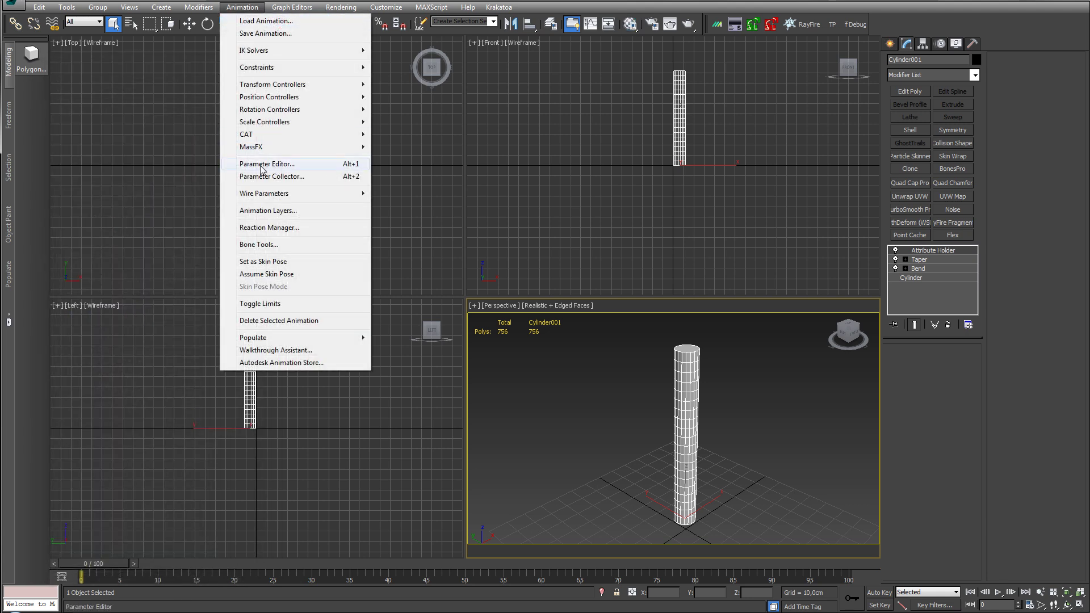
click(268, 168)
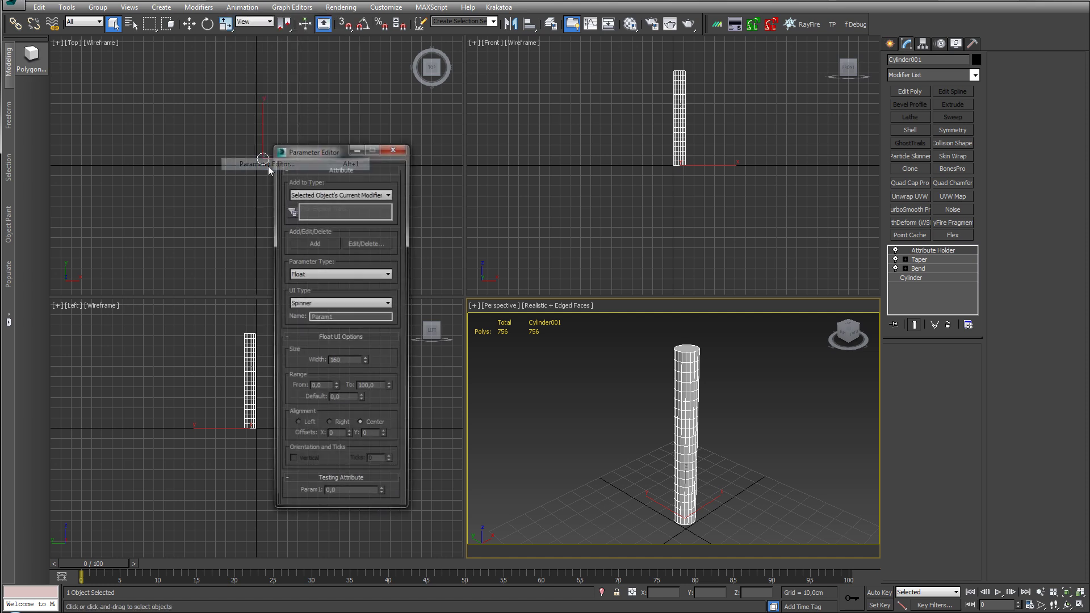
click(316, 152)
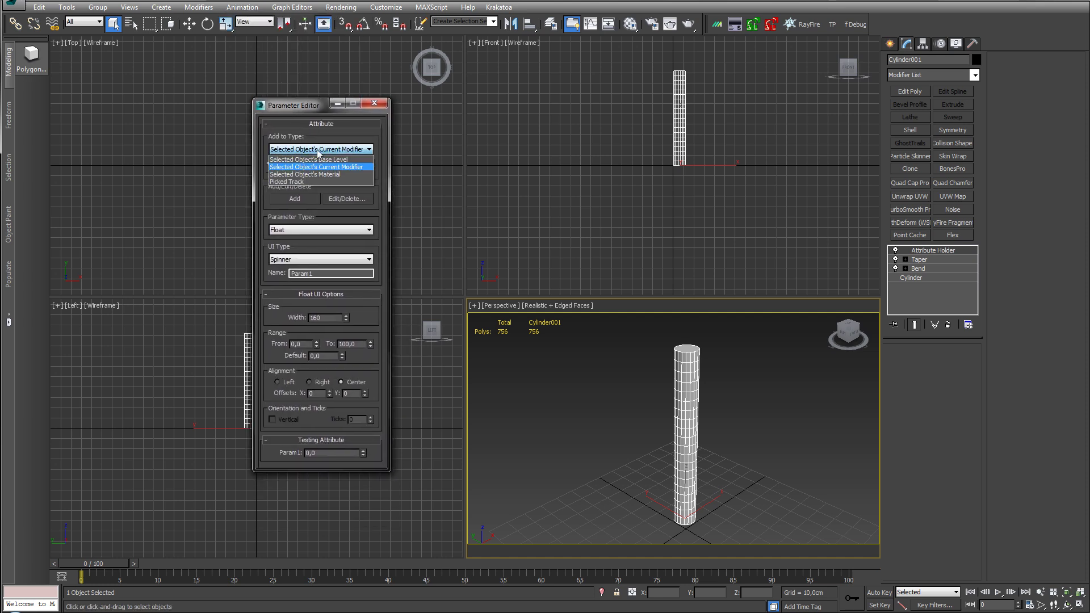
click(315, 167)
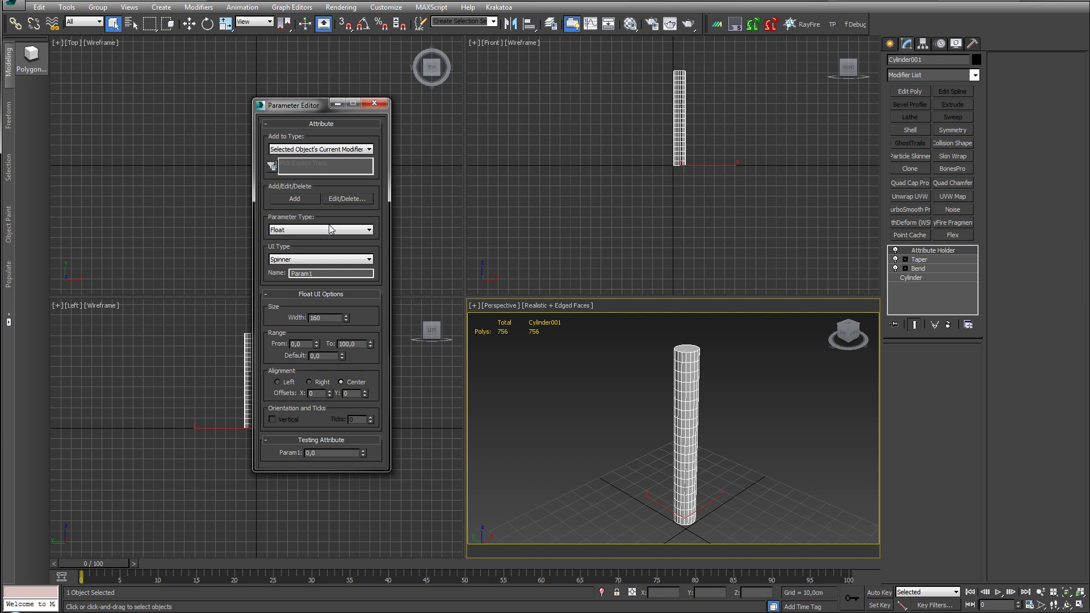
Make the new attribute a Float parameter with a Slider UI type
click(319, 231)
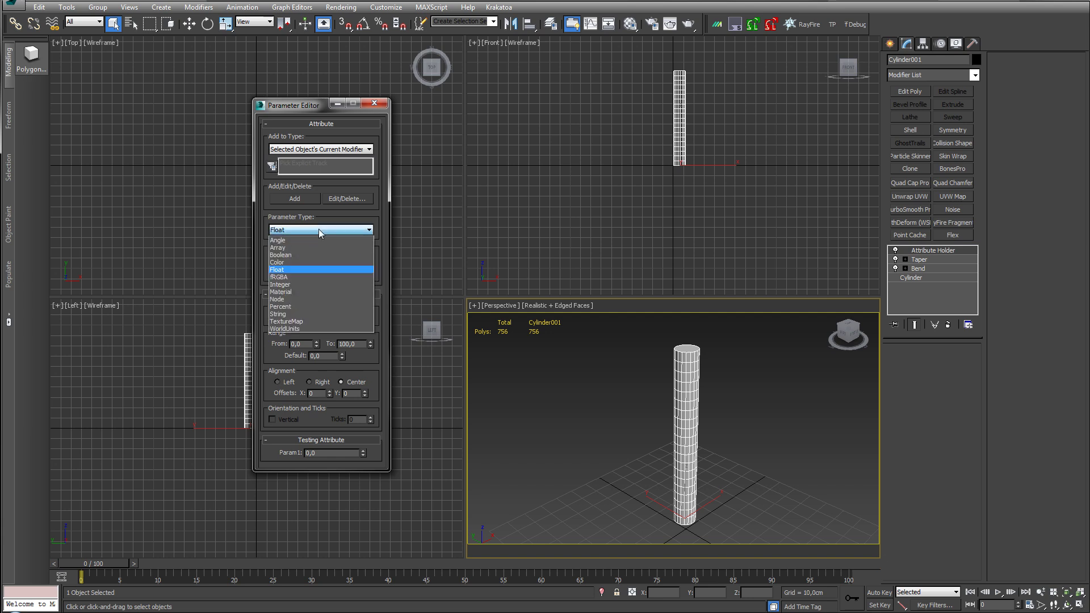
click(287, 271)
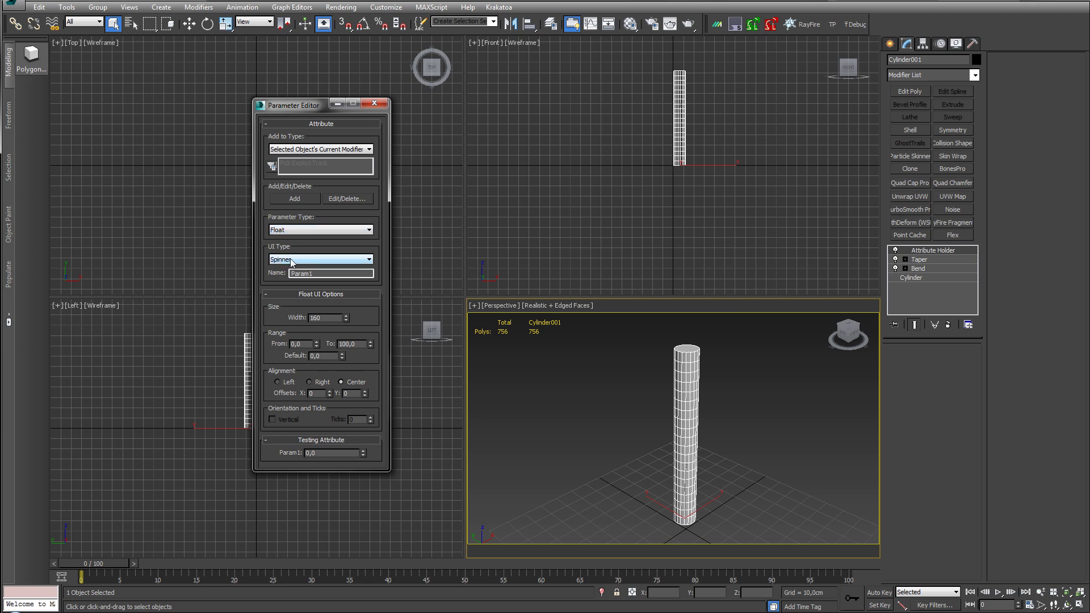
click(291, 261)
click(286, 277)
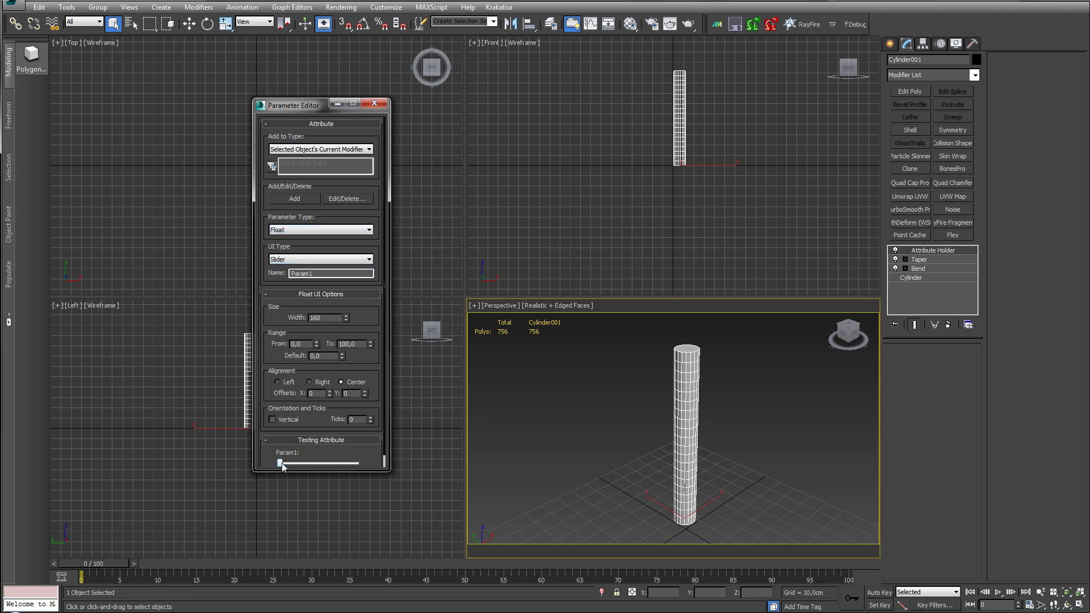
drag(319, 470, 322, 523)
mouse_move(290, 464)
mouse_down()
mouse_move(300, 464)
mouse_move(282, 463)
mouse_up()
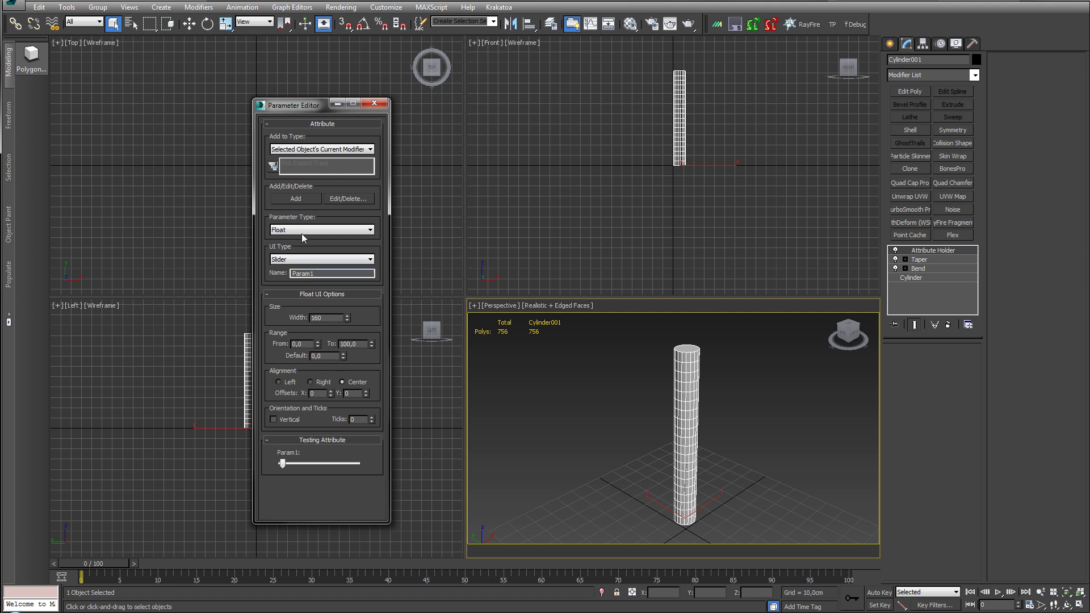
click(299, 259)
click(298, 272)
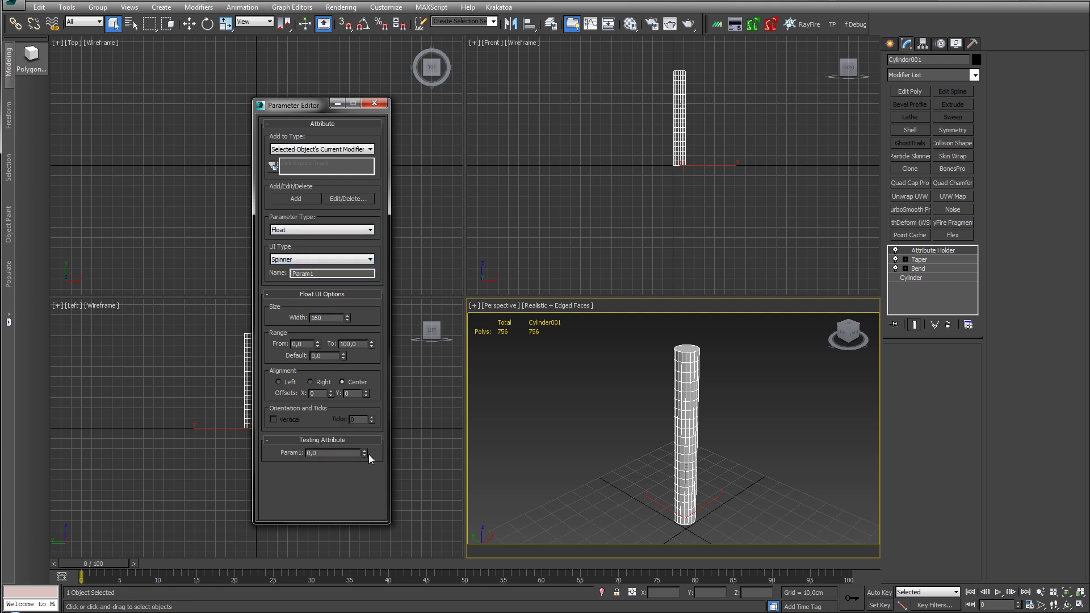
click(298, 259)
click(291, 277)
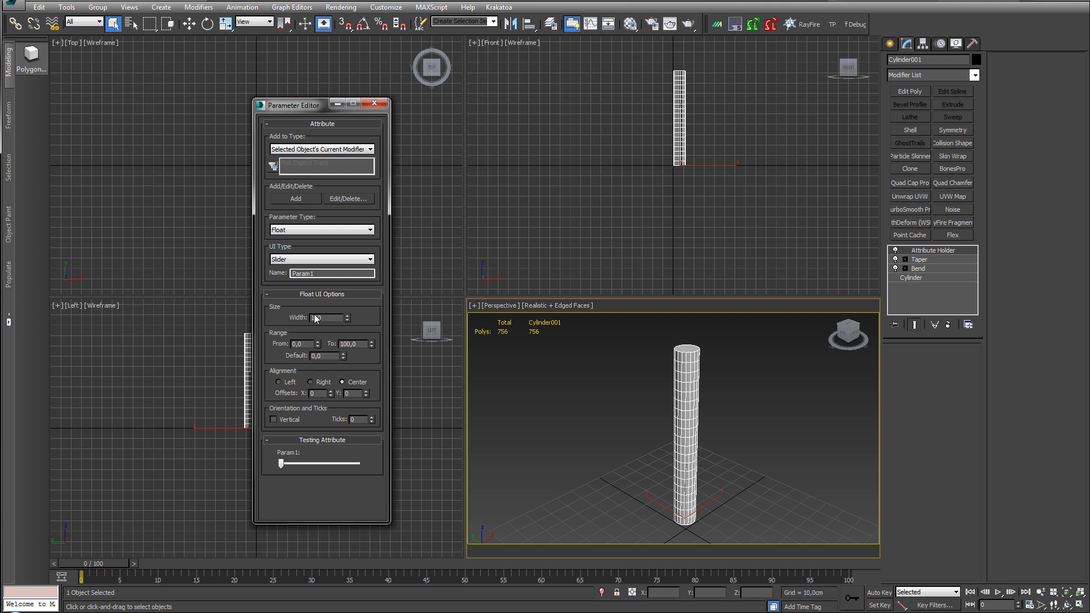
Set the slider range from -100 to 100
double_click(305, 344)
text(-100)
key(Return)
mouse_move(320, 465)
mouse_down()
mouse_move(264, 465)
mouse_move(358, 466)
mouse_move(315, 467)
mouse_up()
drag(372, 343, 374, 340)
click(372, 346)
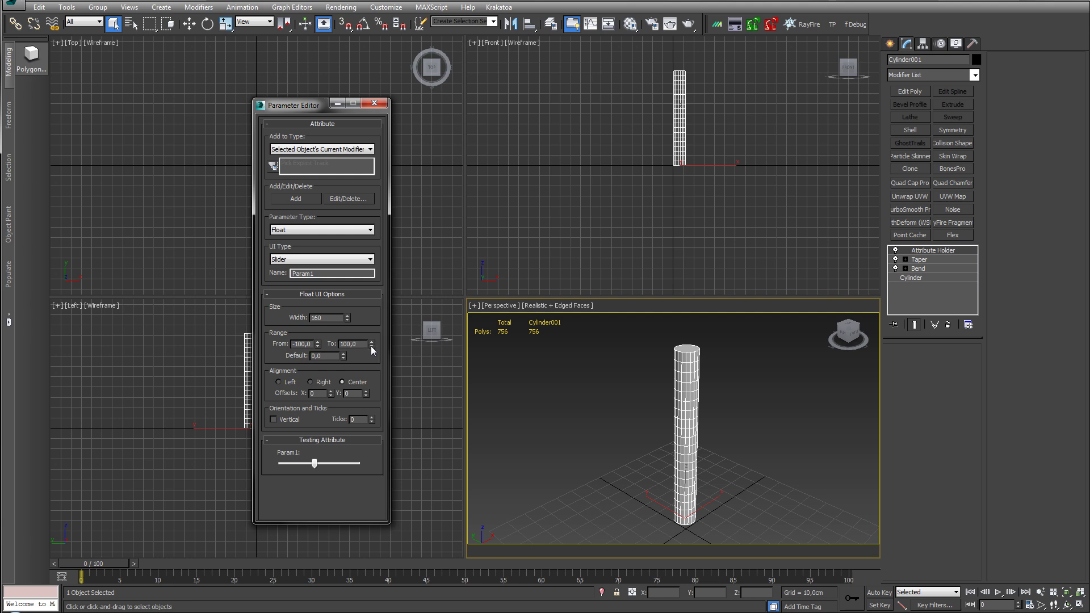
Name the attribute 'bend' and add it to the Attribute Holder
double_click(317, 273)
text(bend)
click(295, 198)
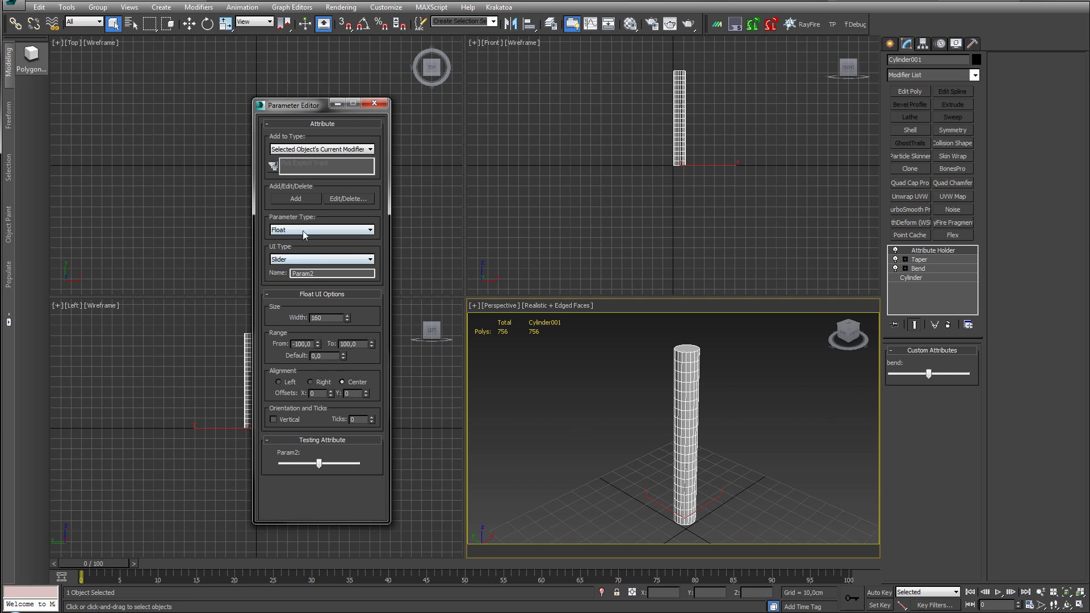
Add a second slider named 'Taper' with range 0 to 100, then close the Parameter Editor
double_click(303, 273)
text(Taper)
key(Return)
right_click(318, 344)
click(293, 200)
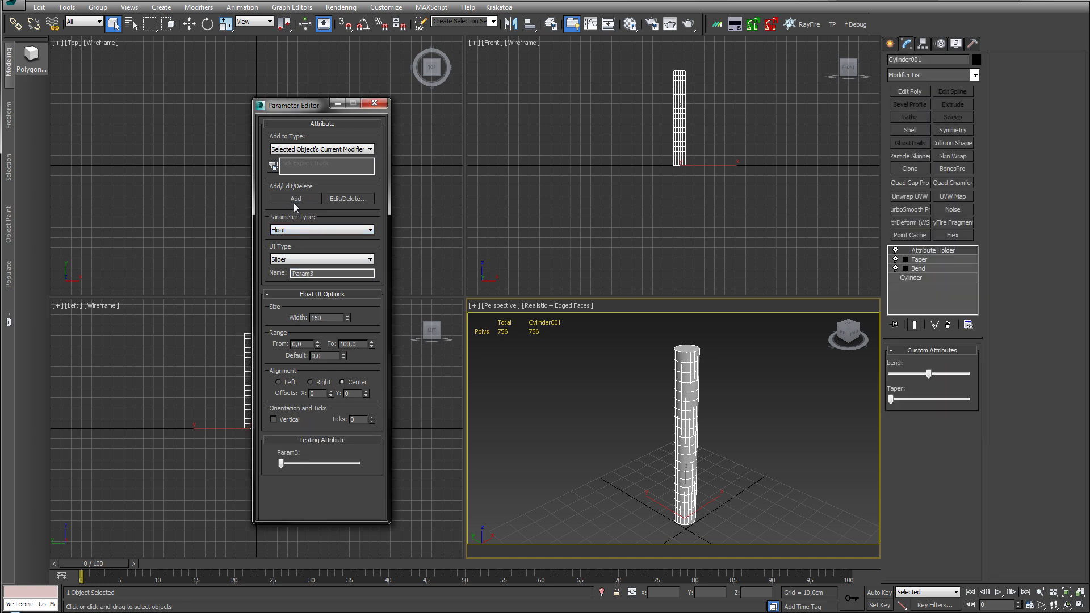
click(375, 104)
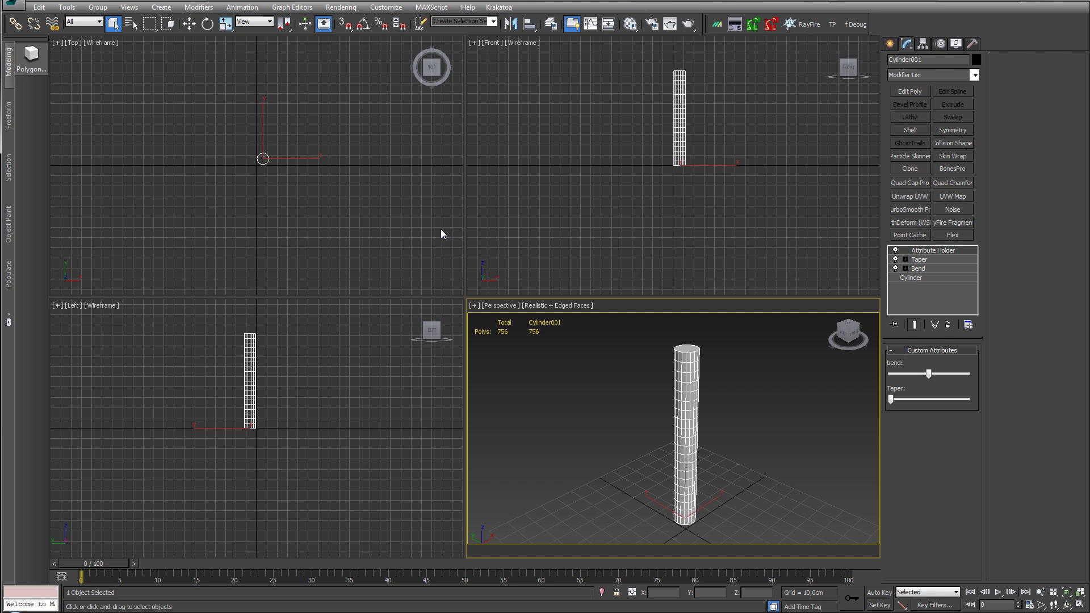
Start Wire Parameters with the Attribute Holder's bend attribute as the source
middle_drag(613, 469, 589, 460)
mouse_move(929, 374)
mouse_down()
mouse_move(969, 374)
mouse_move(931, 375)
mouse_up()
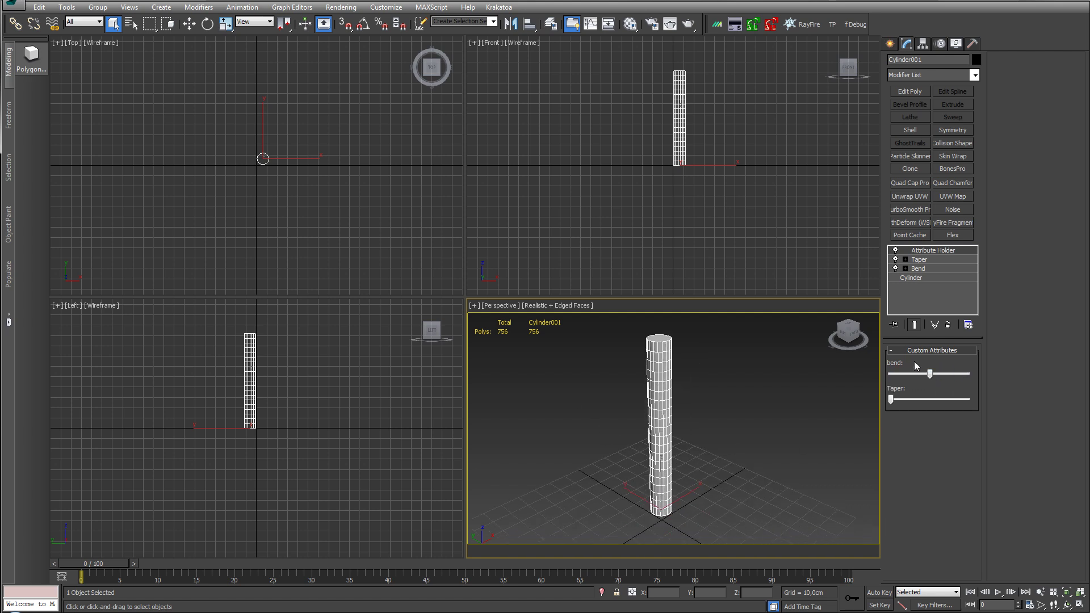
mouse_move(681, 420)
middle_down()
mouse_move(694, 380)
mouse_move(687, 403)
middle_up()
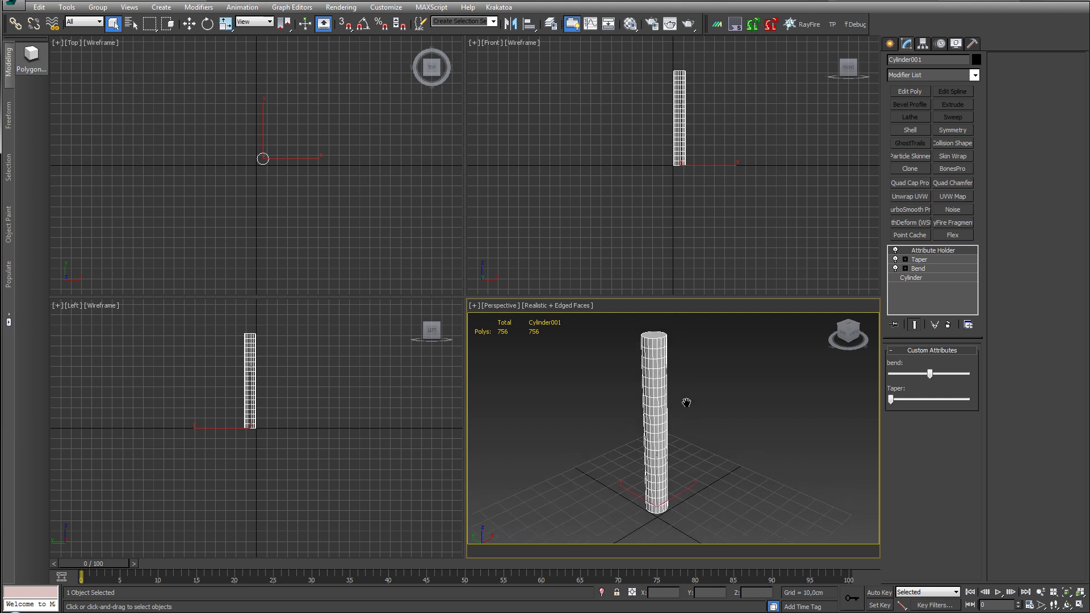
right_click(658, 400)
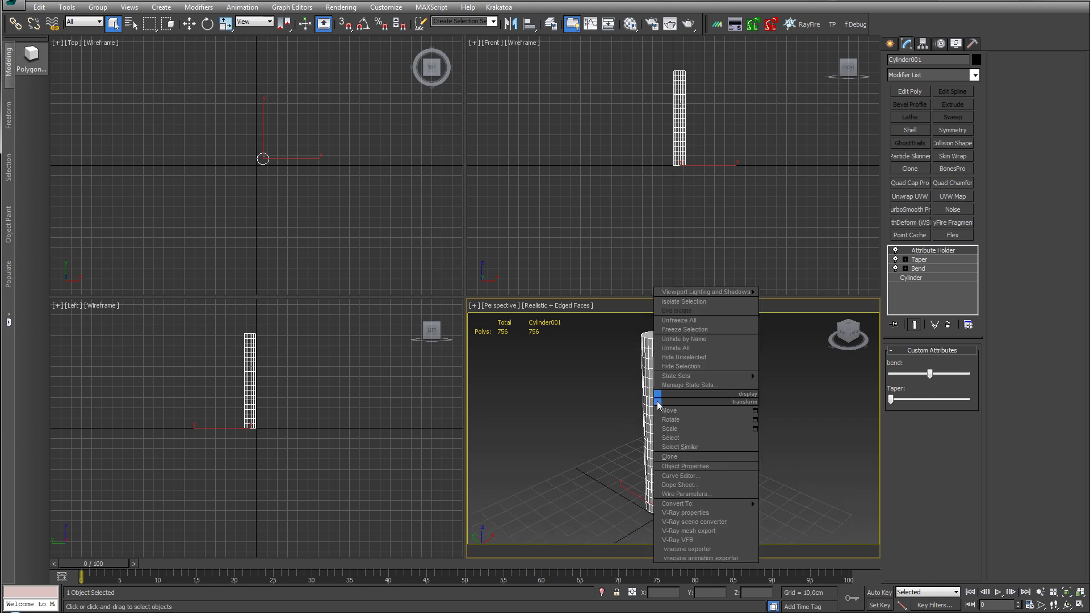
click(715, 492)
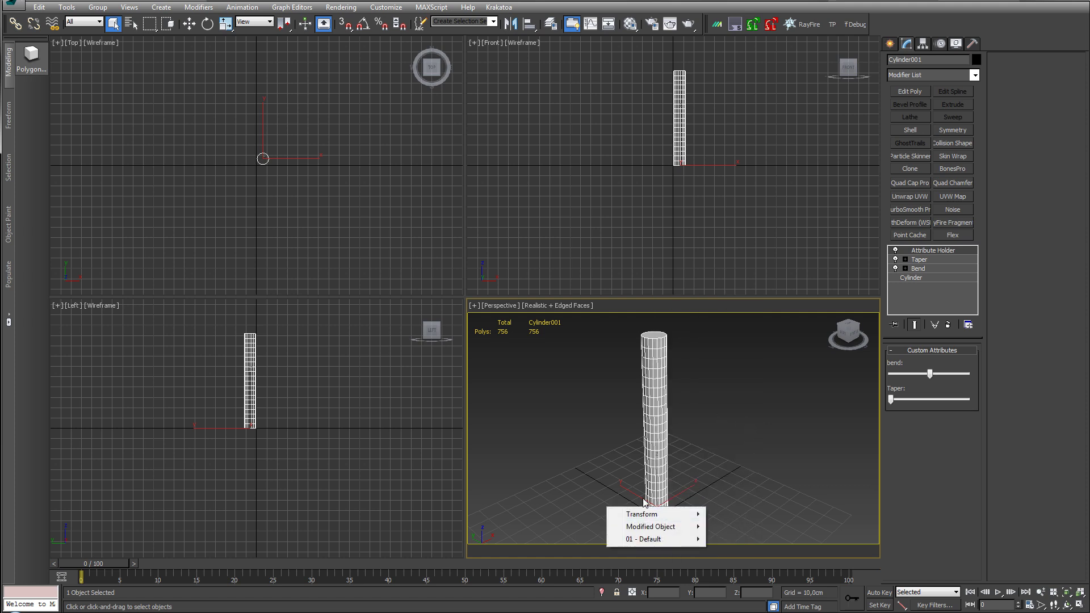
mouse_move(676, 528)
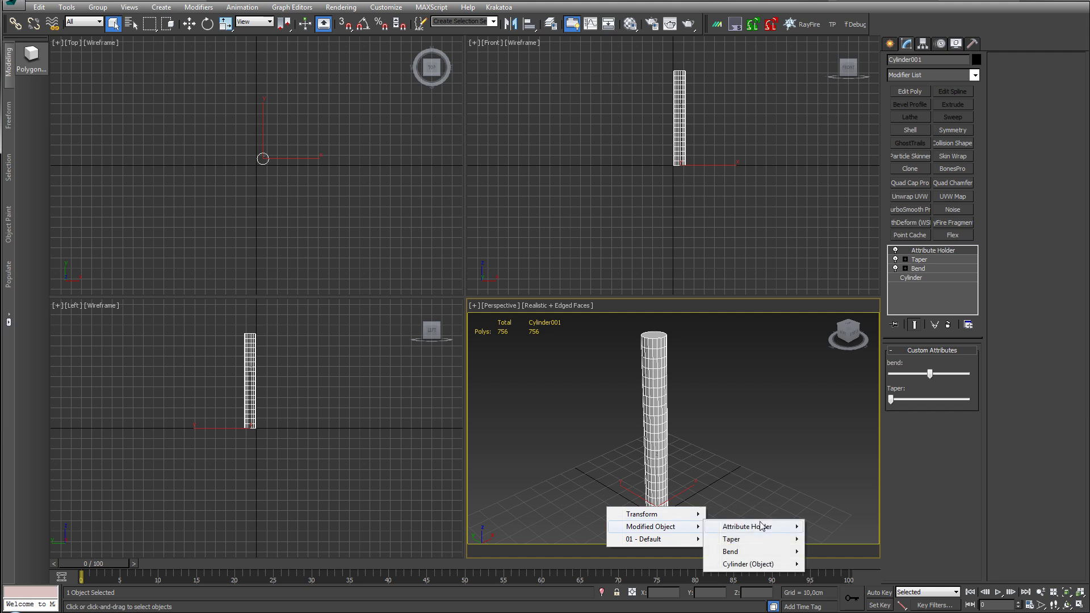
mouse_move(762, 527)
mouse_move(863, 528)
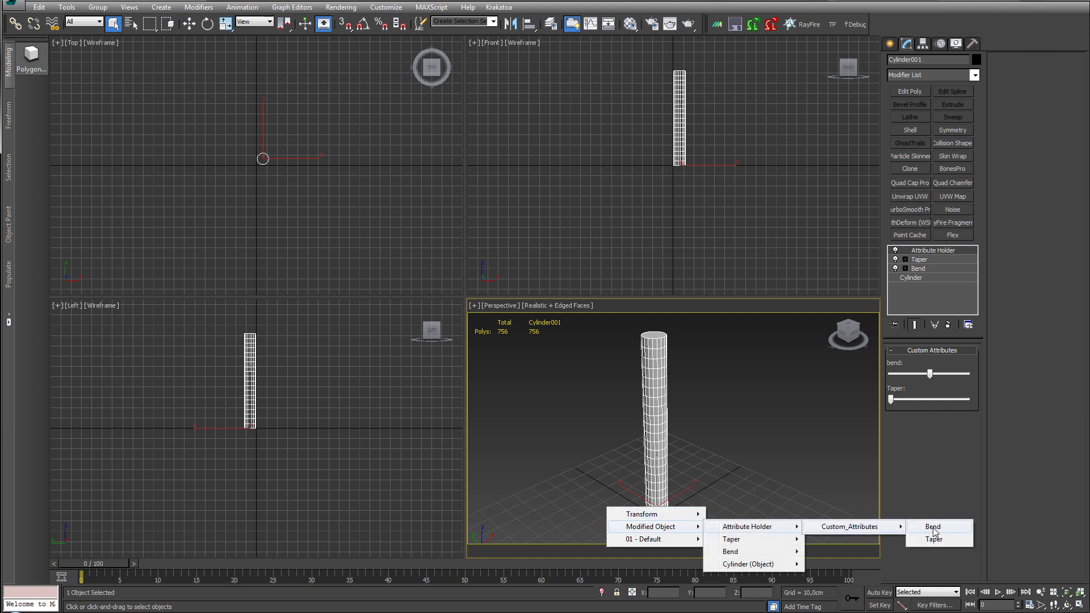
click(934, 527)
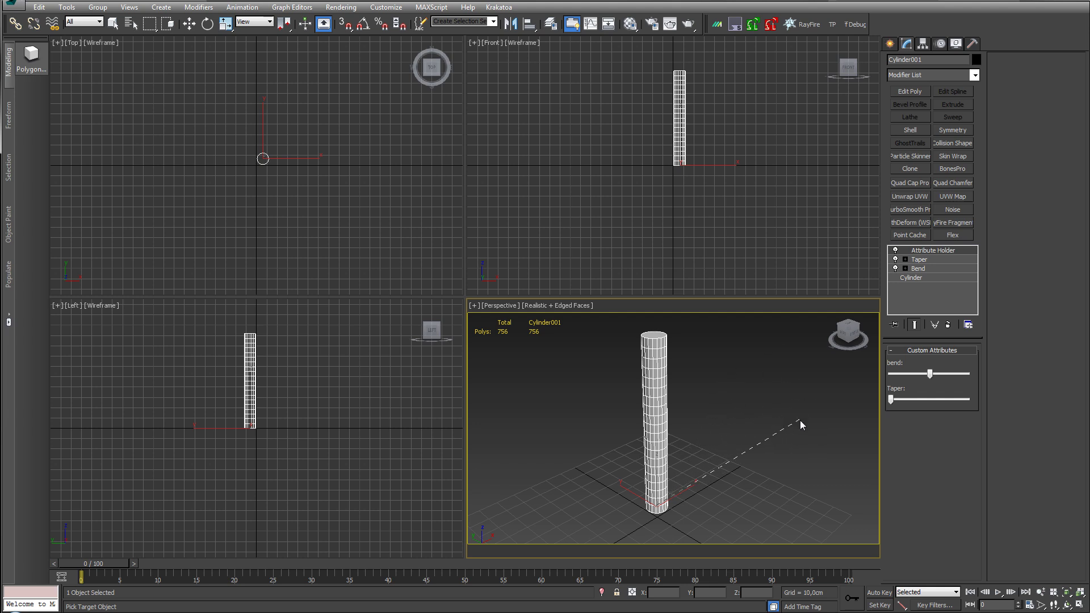
Pick the cylinder and choose Modified Object > Bend > Angle as the wire target
click(660, 398)
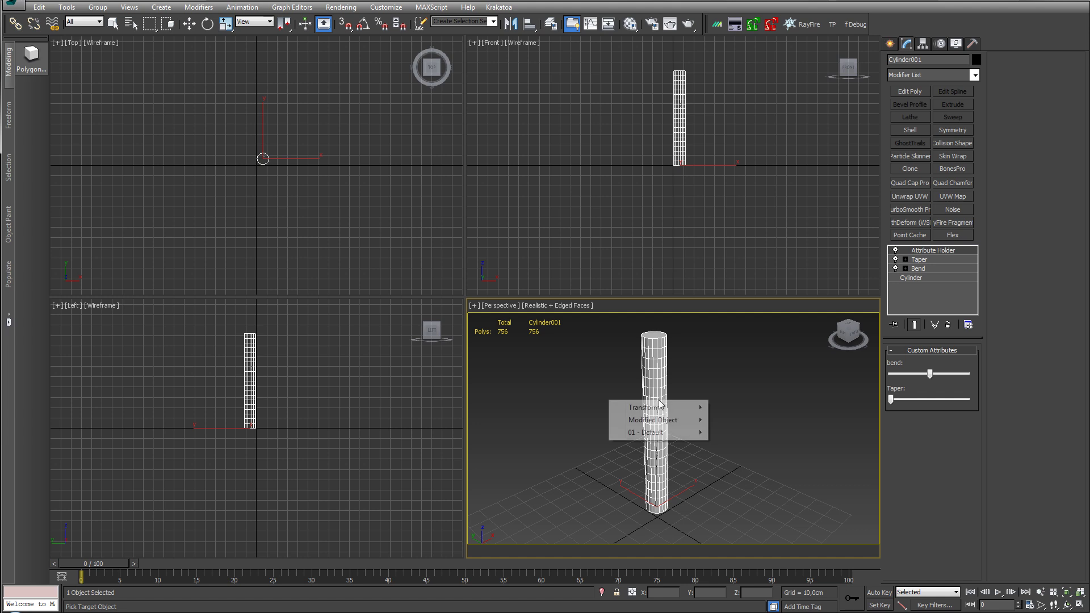
mouse_move(680, 423)
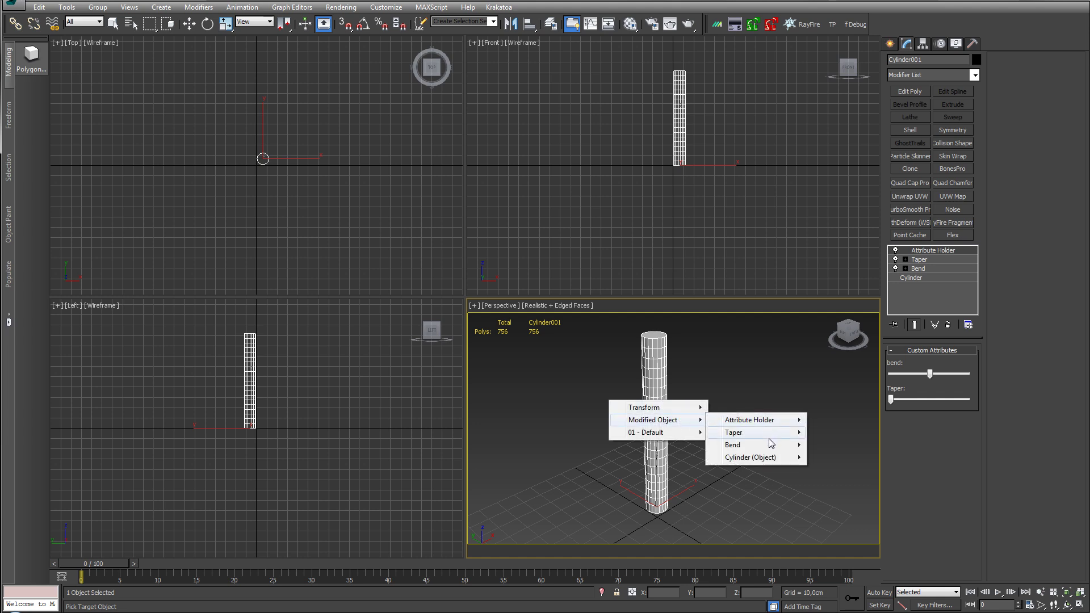
mouse_move(764, 444)
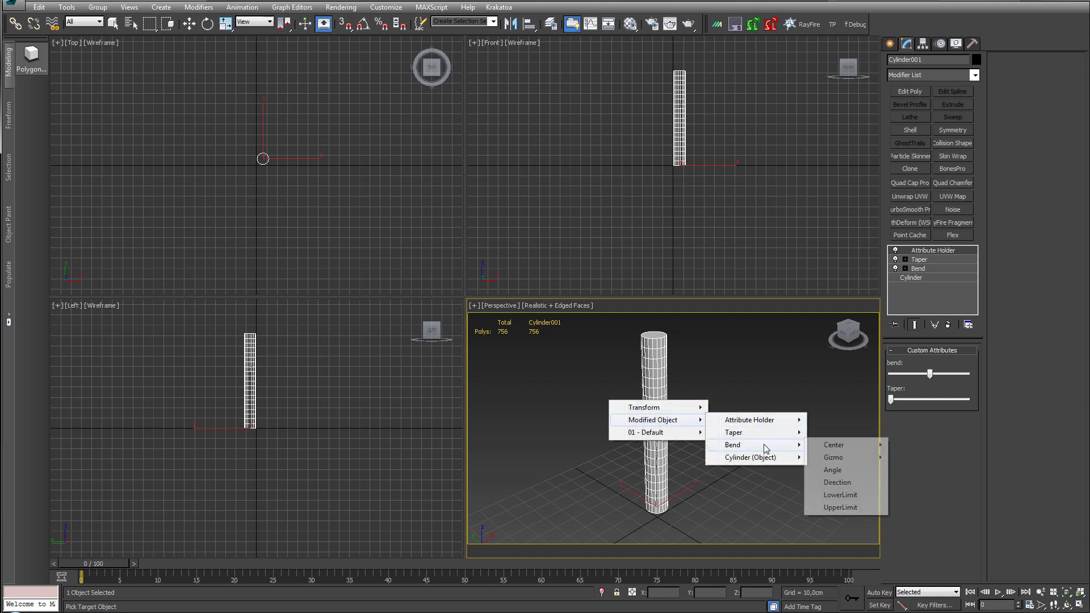
click(843, 471)
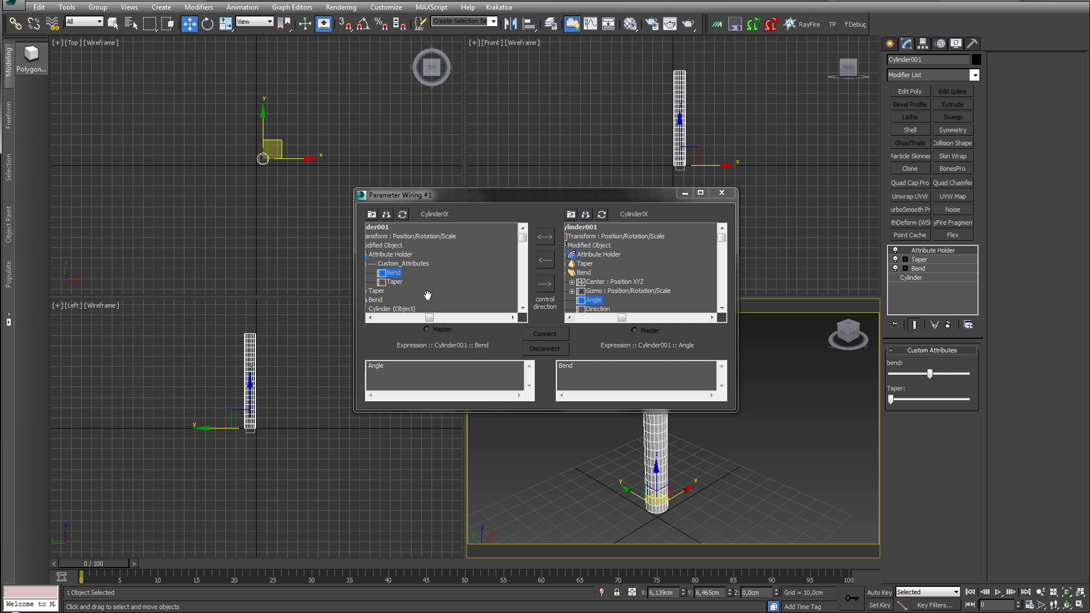
Set bend to drive the Bend Angle one way, connect, and close Parameter Wiring
click(543, 285)
click(545, 335)
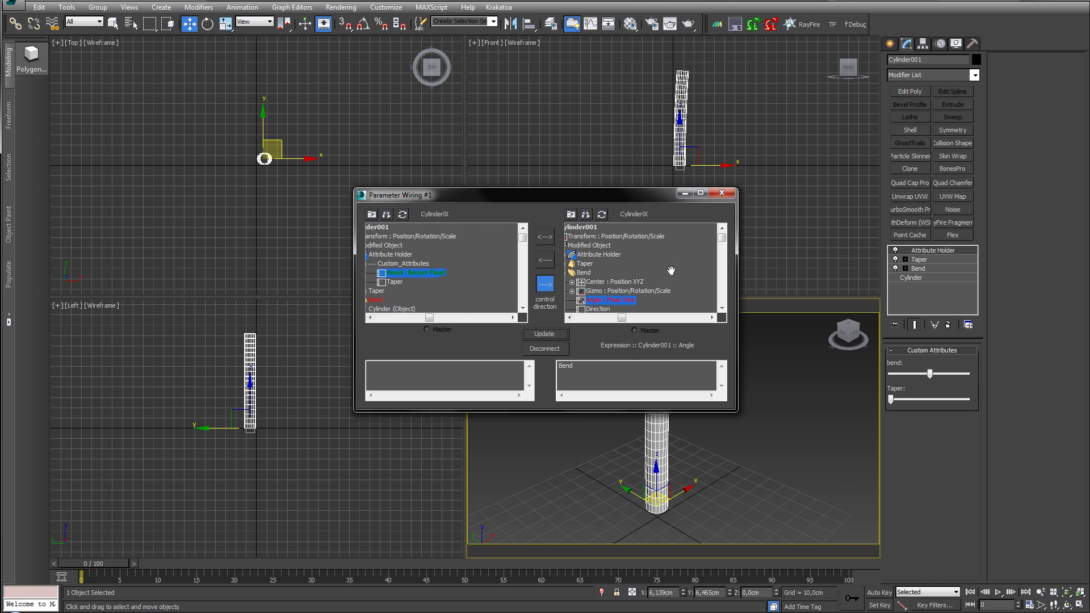
click(721, 193)
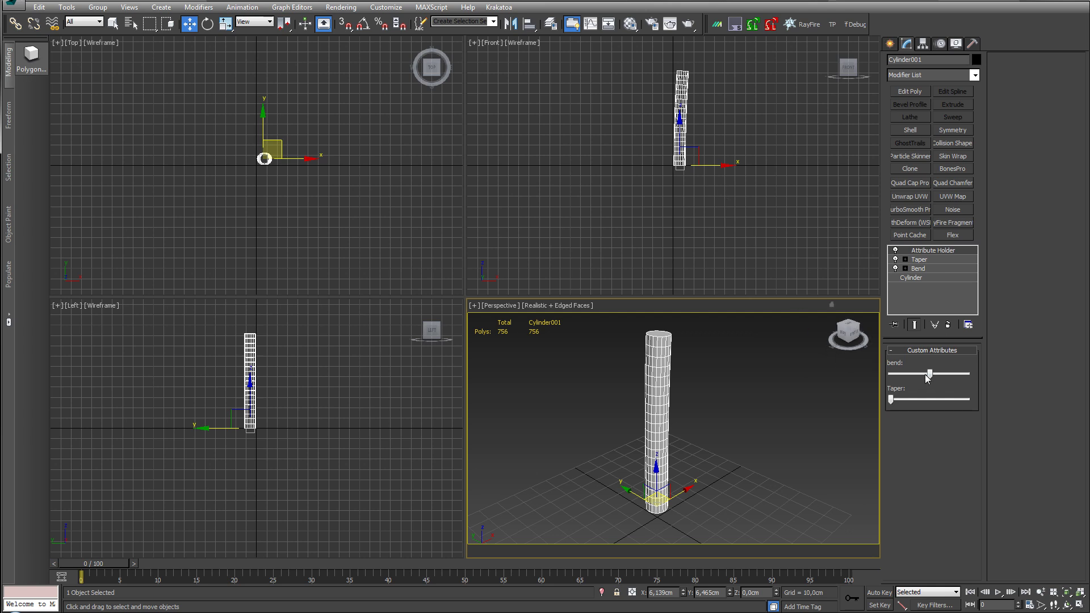
Drag the bend slider down and up while orbiting to watch the cylinder curve
mouse_move(932, 375)
mouse_down()
mouse_move(950, 376)
mouse_move(934, 376)
mouse_up()
alt+middle_drag(745, 449, 706, 433)
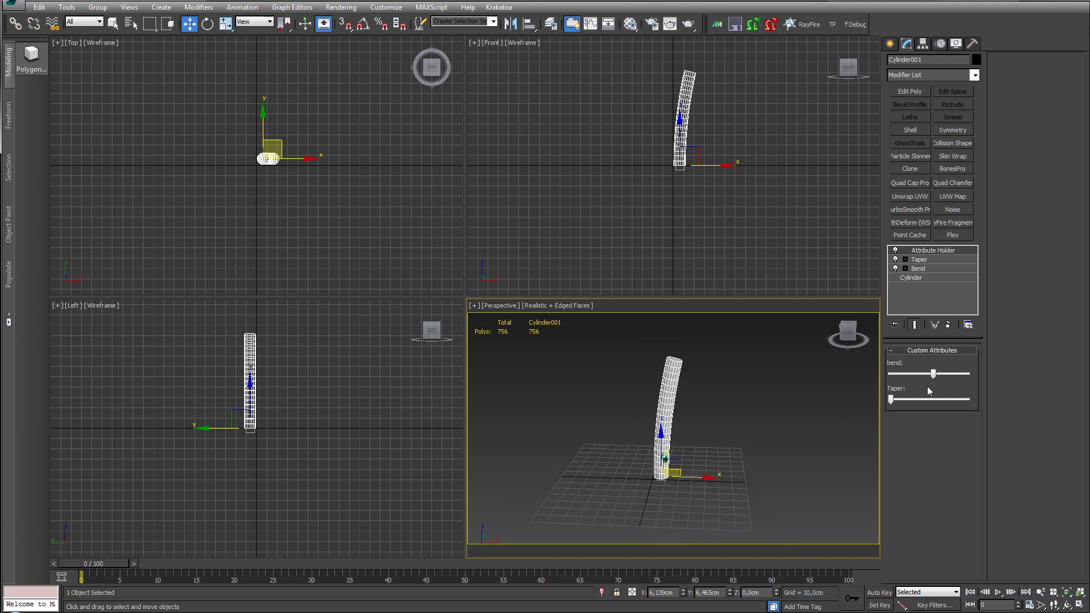
mouse_move(933, 374)
mouse_down()
mouse_move(968, 375)
mouse_move(897, 377)
mouse_move(979, 378)
mouse_move(891, 385)
mouse_move(965, 375)
mouse_move(929, 375)
mouse_up()
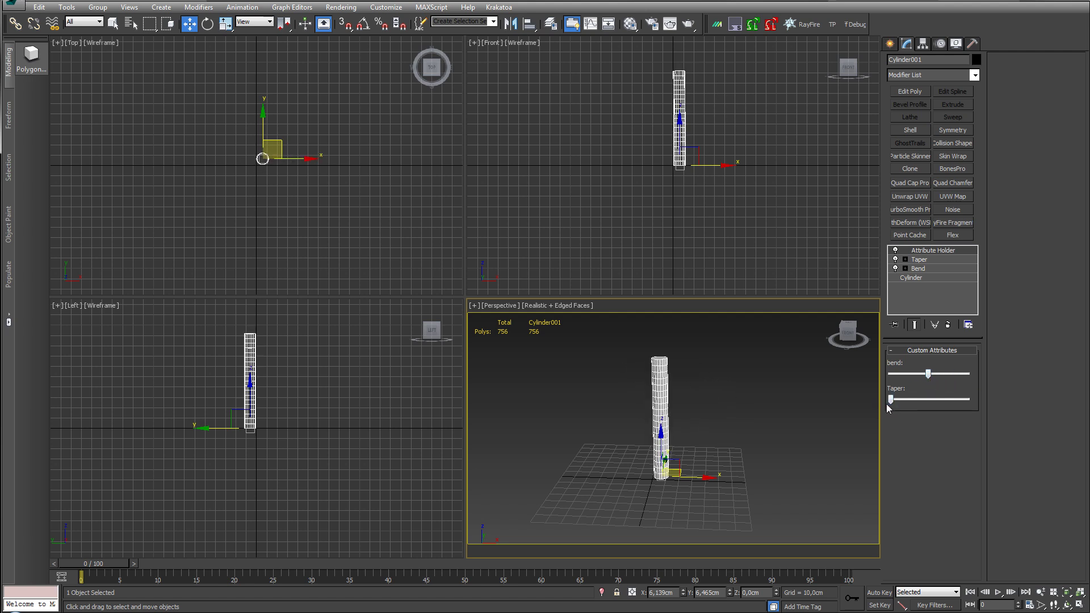
Start Wire Parameters from the cylinder with the Attribute Holder's Taper attribute as the source
right_click(656, 379)
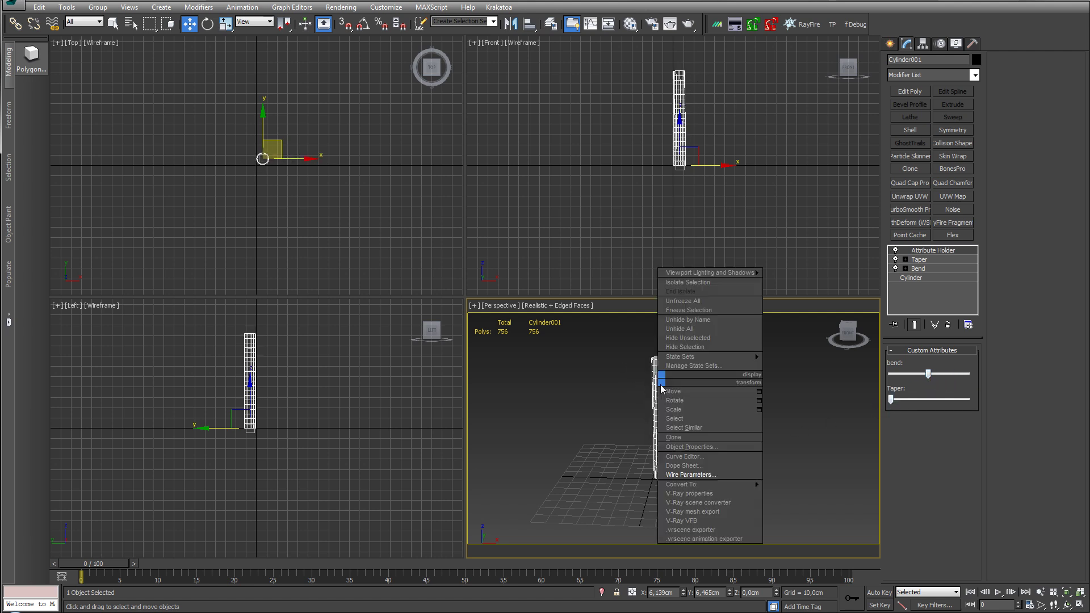
click(710, 474)
mouse_move(674, 483)
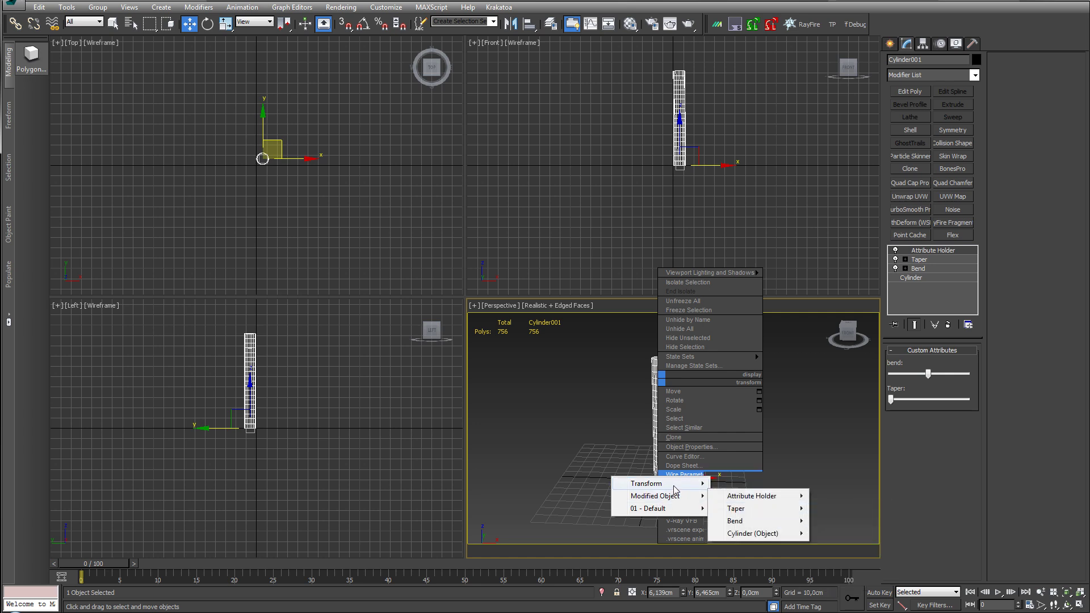
mouse_move(770, 504)
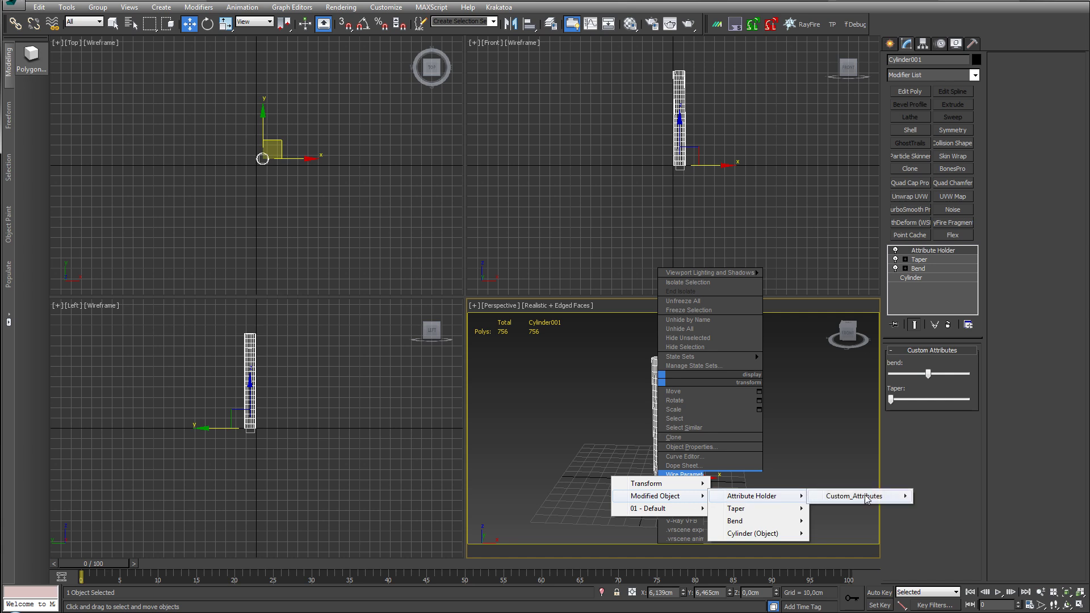
mouse_move(868, 500)
click(939, 508)
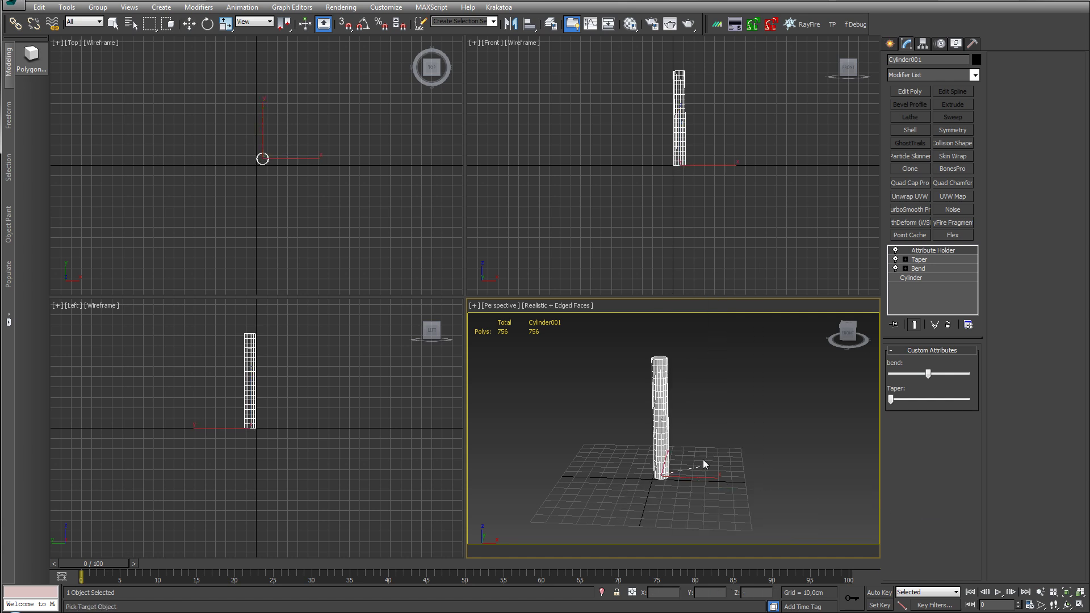
Wire it to the Taper modifier's Amount, with Taper driving Amount in one direction
click(659, 393)
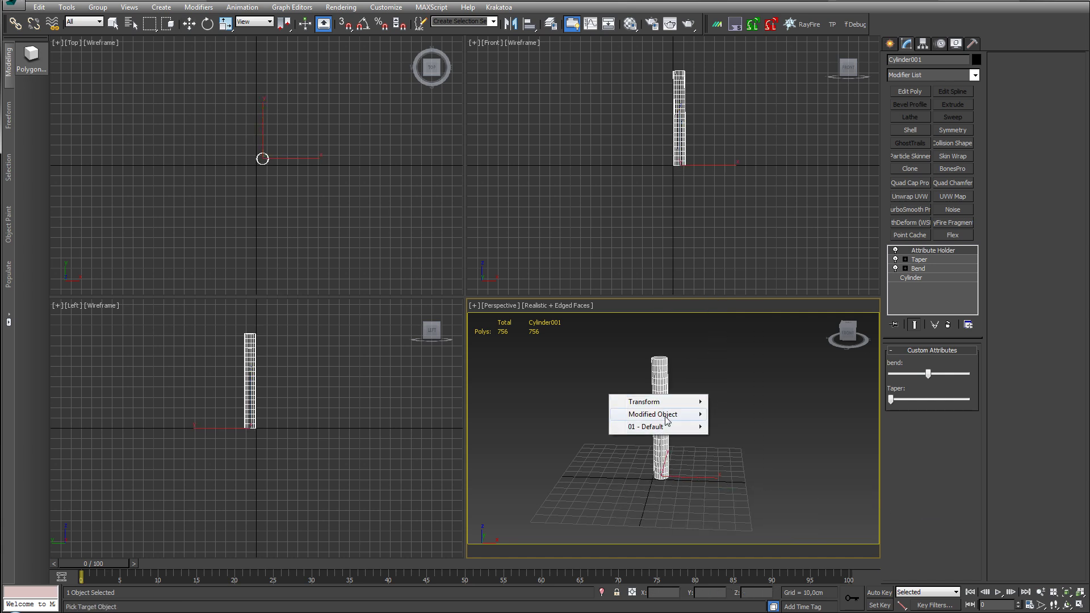
mouse_move(668, 418)
mouse_move(758, 432)
mouse_move(851, 431)
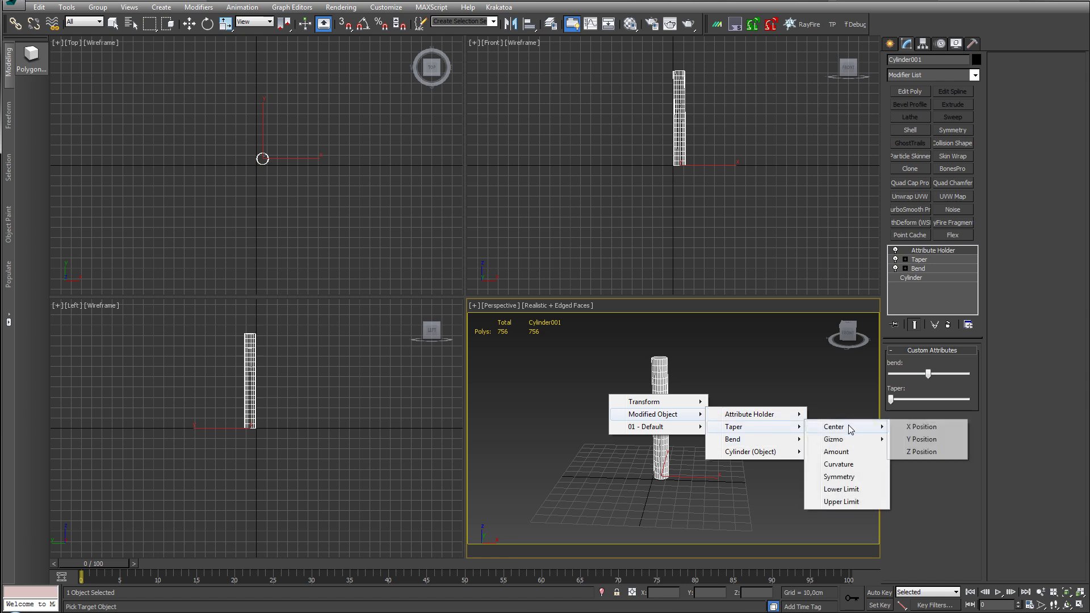
click(836, 452)
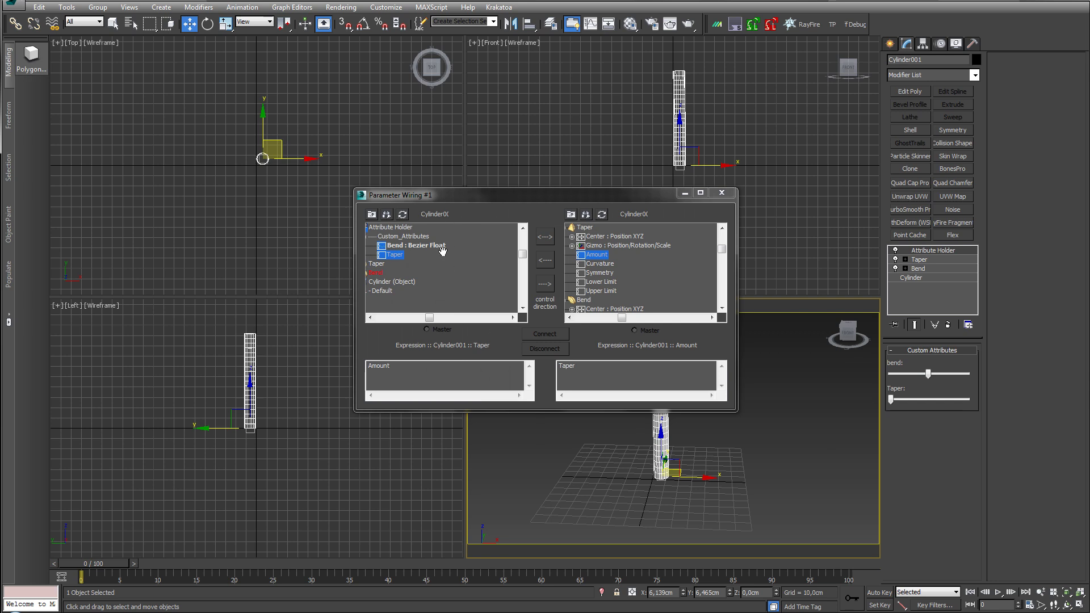
click(539, 289)
click(545, 335)
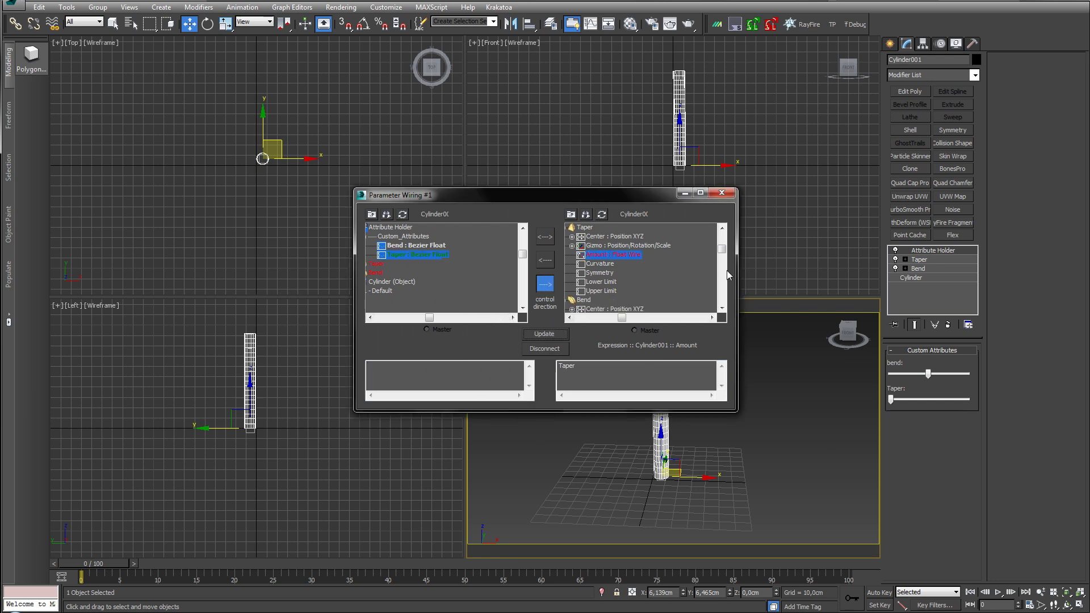
Raise the Taper slider so the cylinder flares into a cone, then close the wiring window
drag(897, 401, 891, 401)
drag(595, 199, 444, 179)
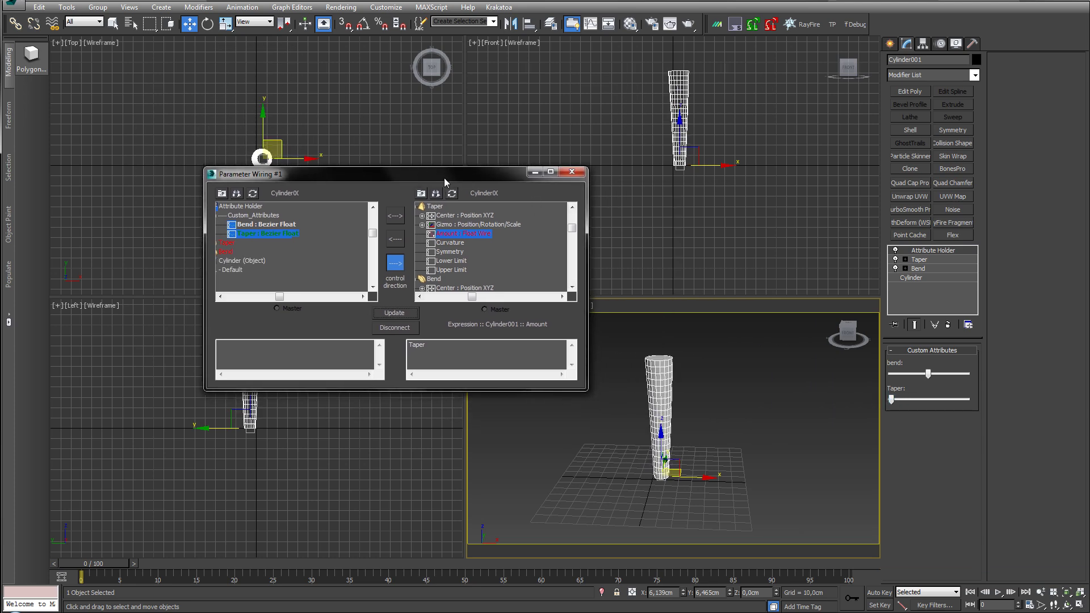
click(573, 173)
Test the taper and Taper Curve, reset Curve to 0, then drag the Taper slider to zero
drag(891, 400, 899, 401)
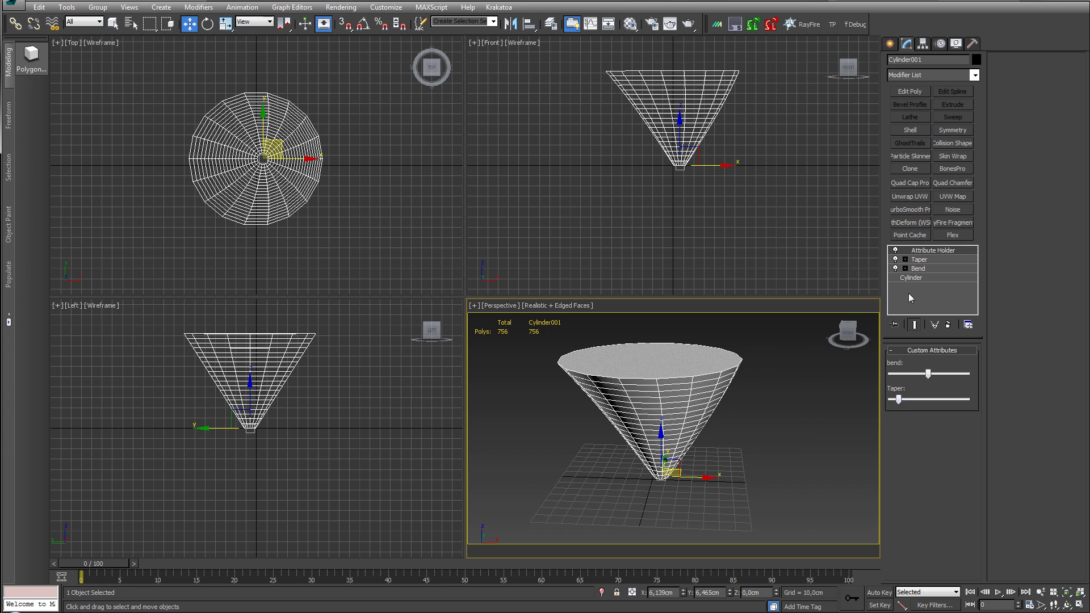
click(923, 261)
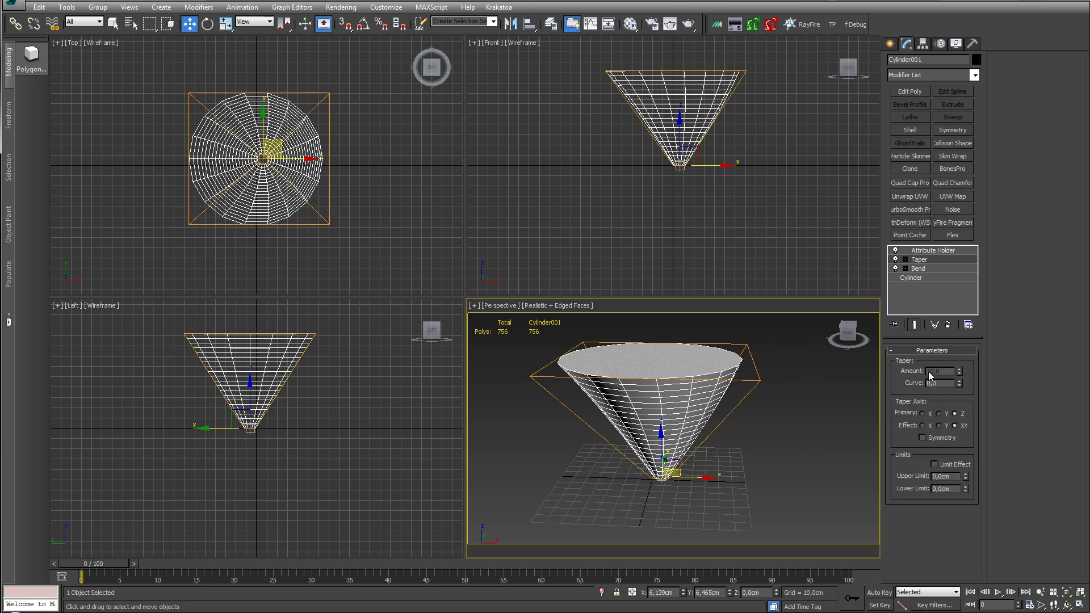
mouse_move(959, 387)
mouse_down()
mouse_move(976, 361)
mouse_move(961, 384)
mouse_up()
right_click(961, 385)
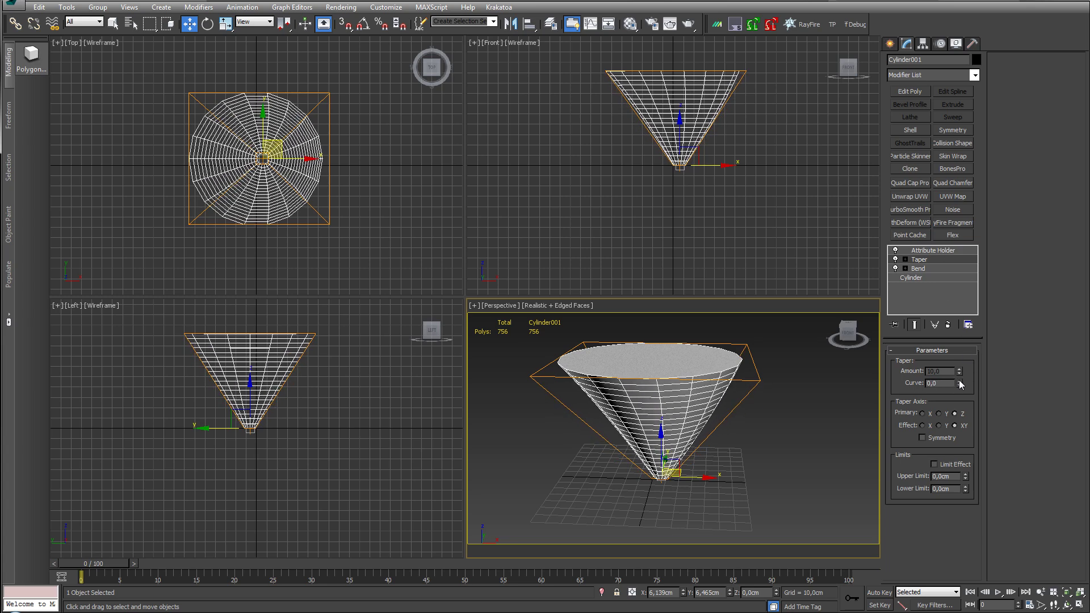
click(922, 251)
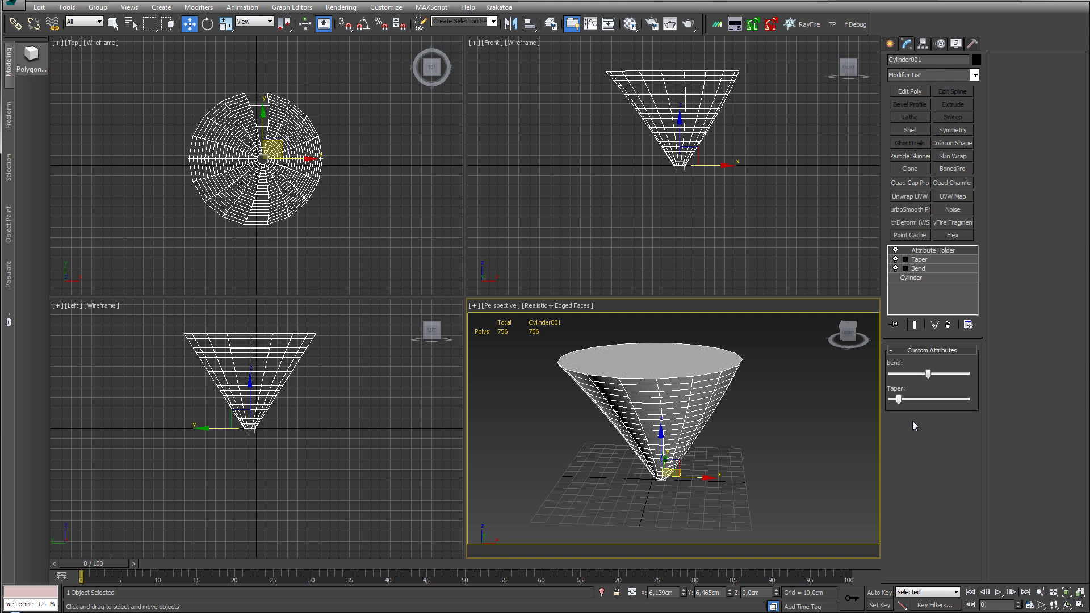
drag(899, 400, 878, 402)
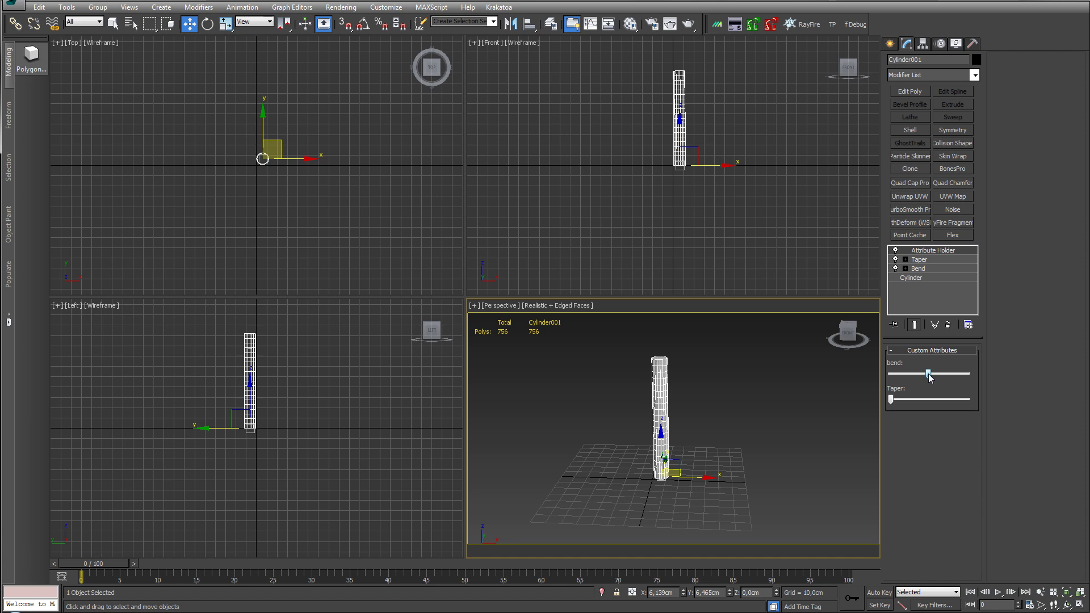
Drag the bend slider both ways, settling on a small bend in the thin column
mouse_move(930, 378)
mouse_down()
mouse_move(960, 380)
mouse_move(907, 385)
mouse_move(922, 373)
mouse_move(913, 372)
mouse_up()
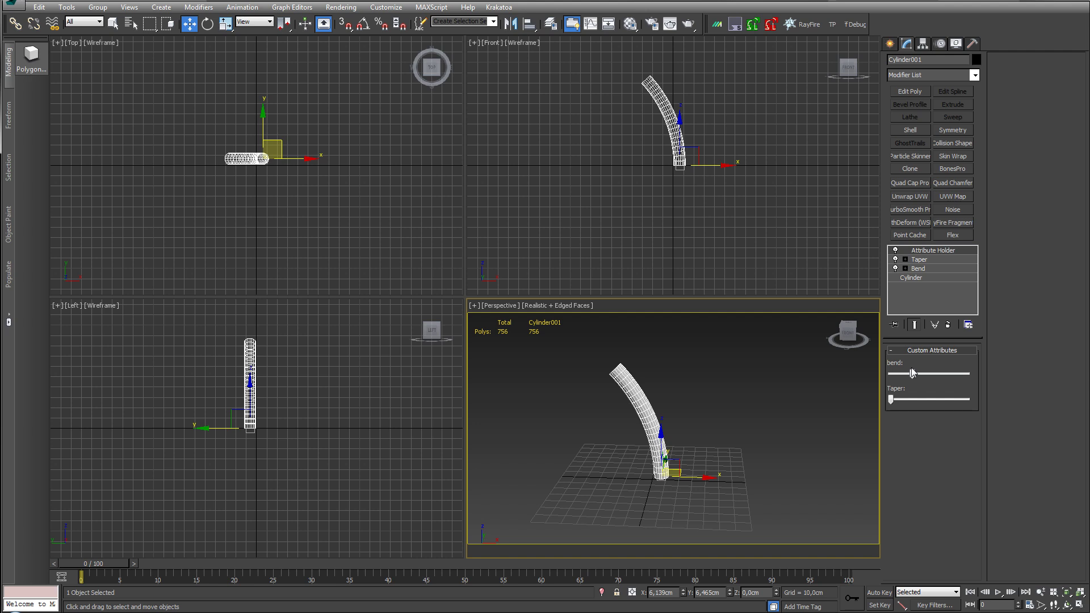
middle_drag(796, 443, 761, 451)
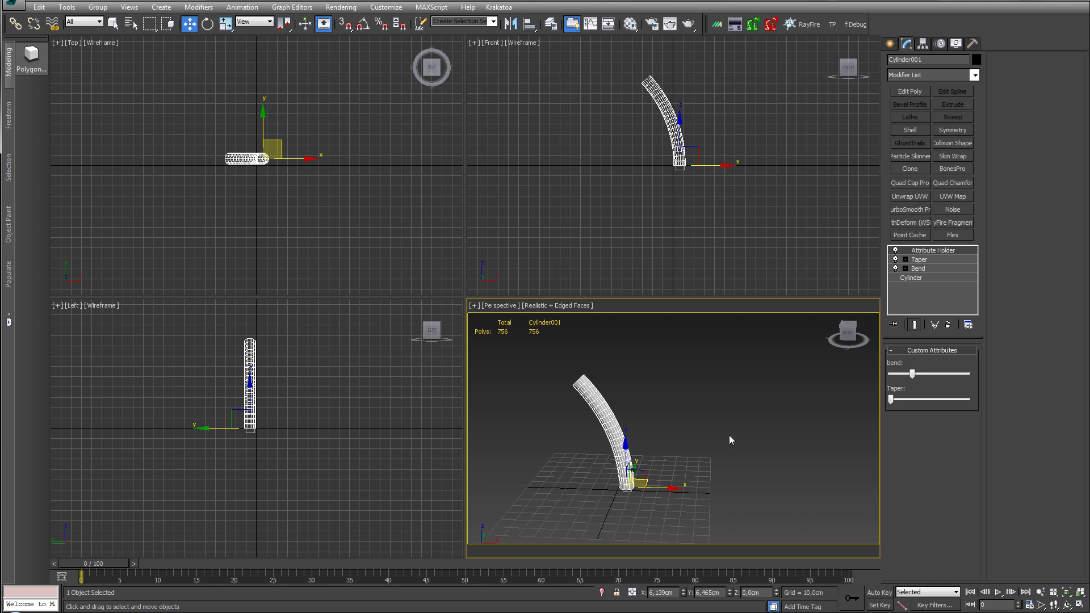
scroll(635, 426, down, 3)
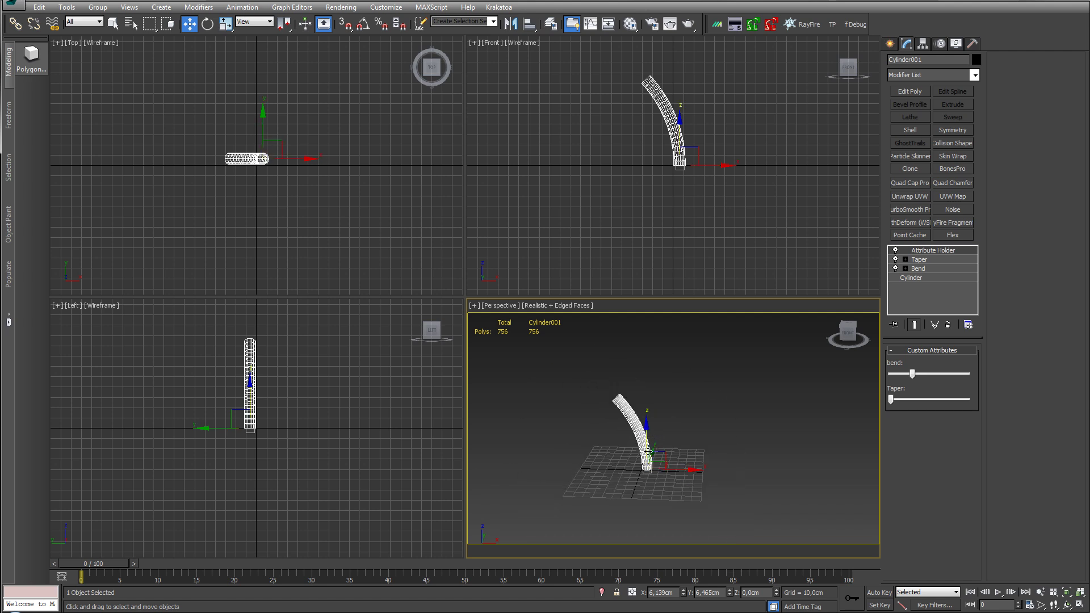
scroll(659, 436, up, 3)
mouse_move(723, 461)
middle_down()
mouse_move(703, 476)
mouse_move(705, 465)
middle_up()
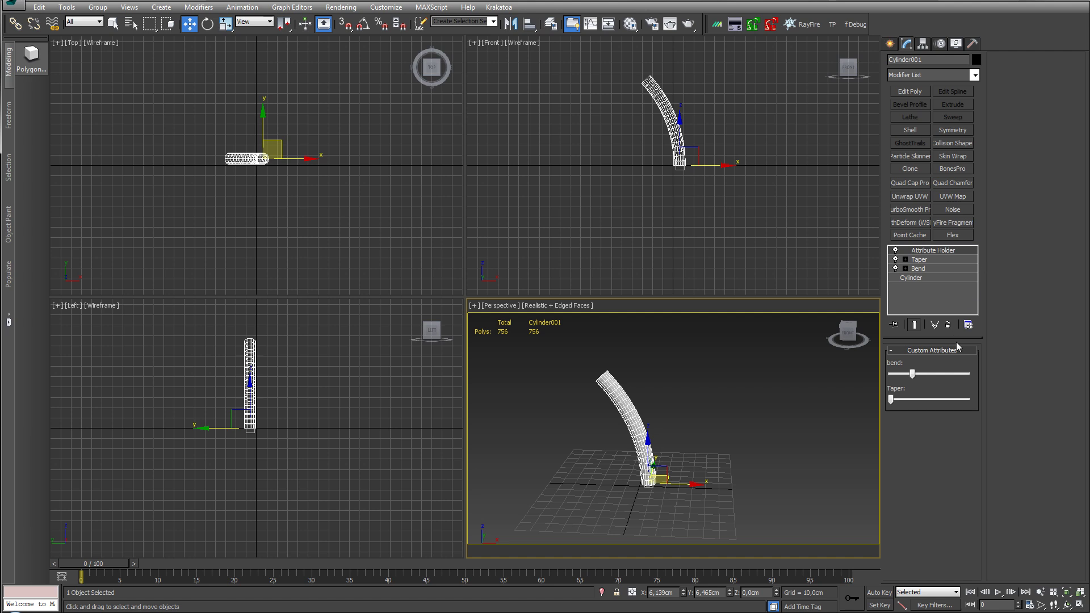
mouse_move(913, 374)
mouse_down()
mouse_move(947, 375)
mouse_move(912, 384)
mouse_move(928, 386)
mouse_up()
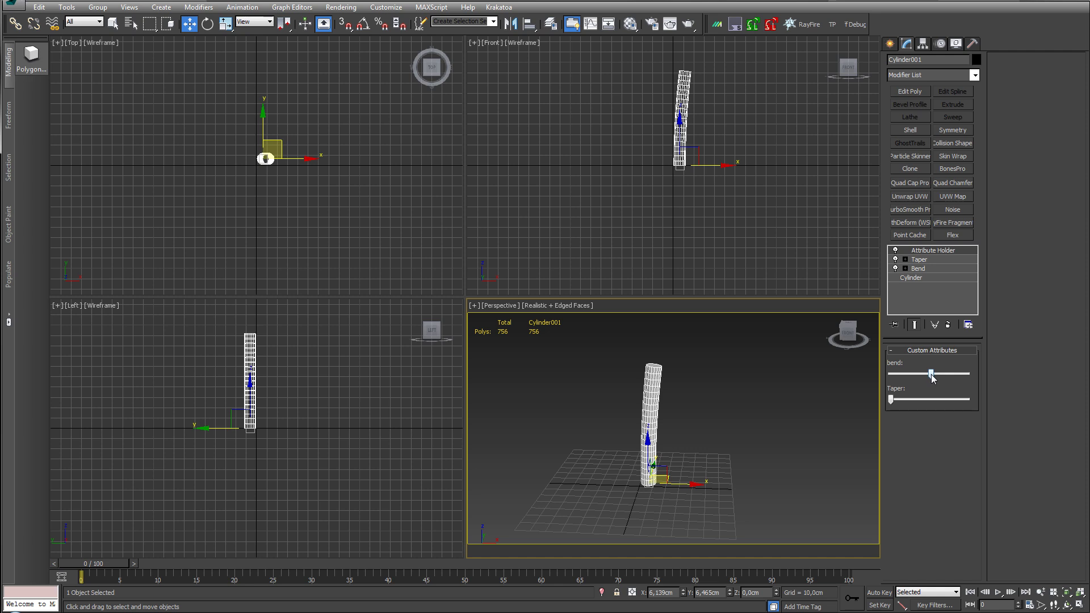
mouse_move(932, 379)
mouse_down()
mouse_move(915, 380)
mouse_move(925, 380)
mouse_up()
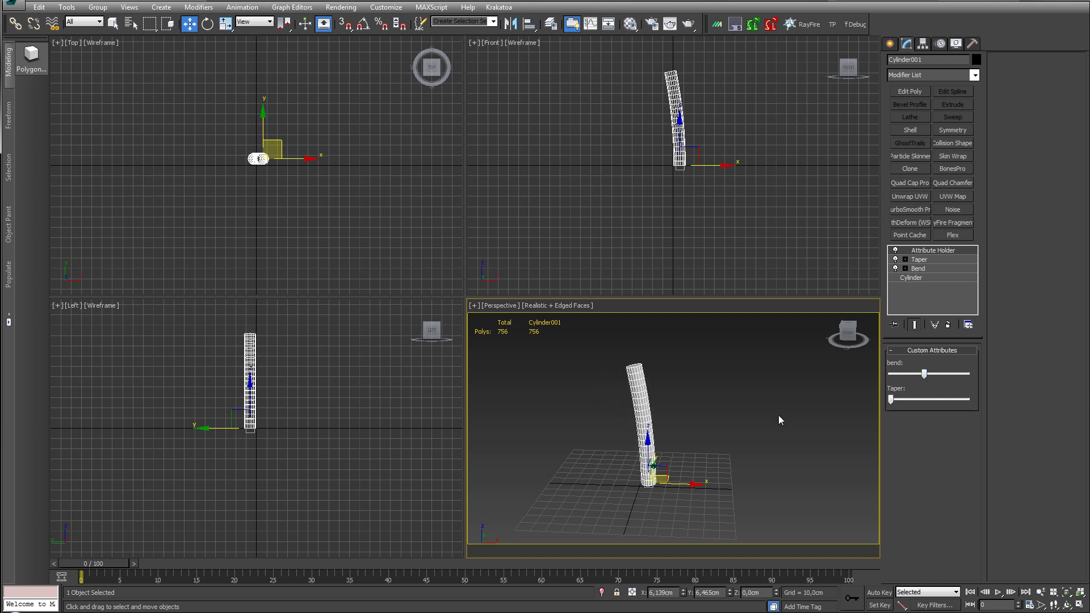